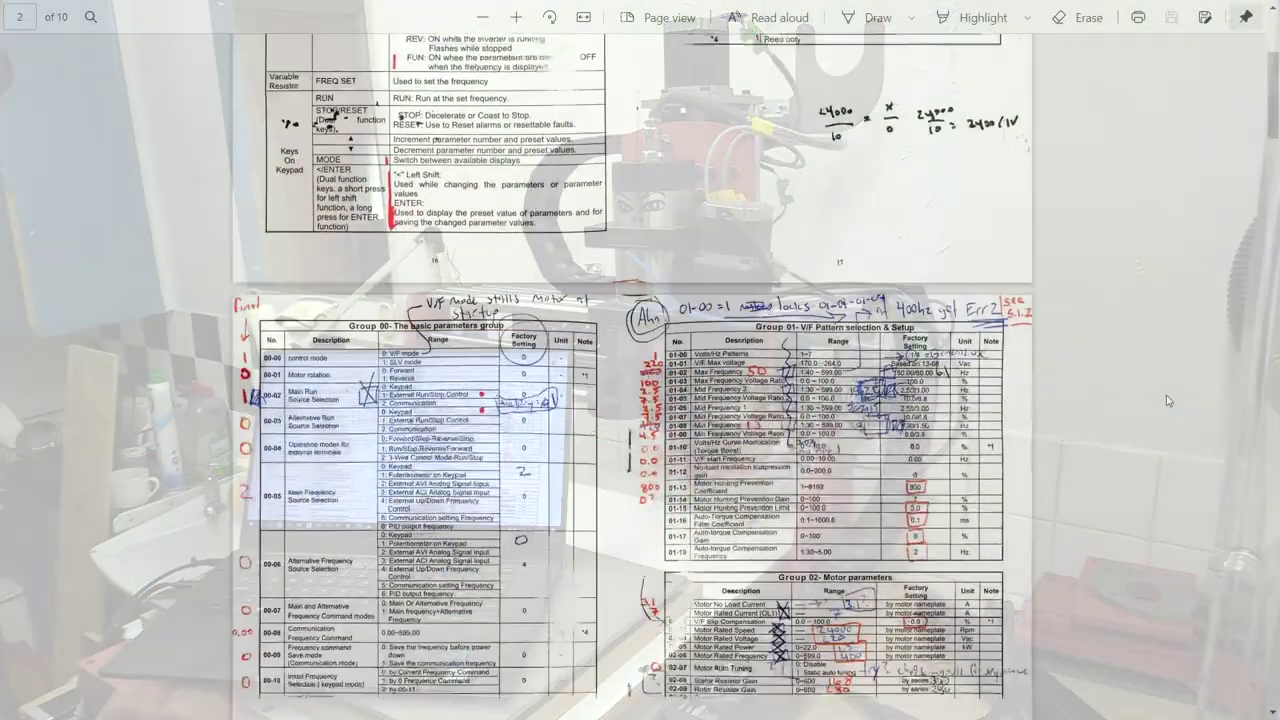
Step: Page down through the PDF's parameter group tables to the Chapter 5 troubleshooting and error tables
scroll(1166, 400, down, 5)
scroll(1166, 400, down, 5)
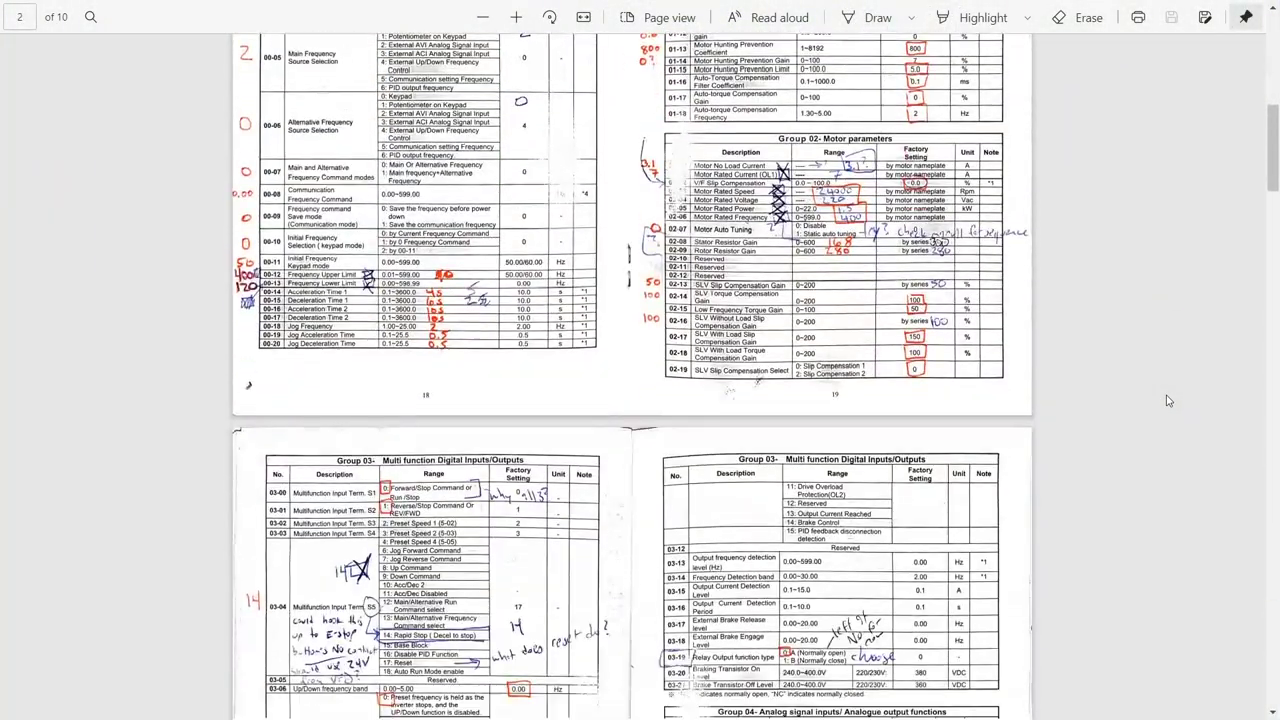
scroll(1166, 400, down, 6)
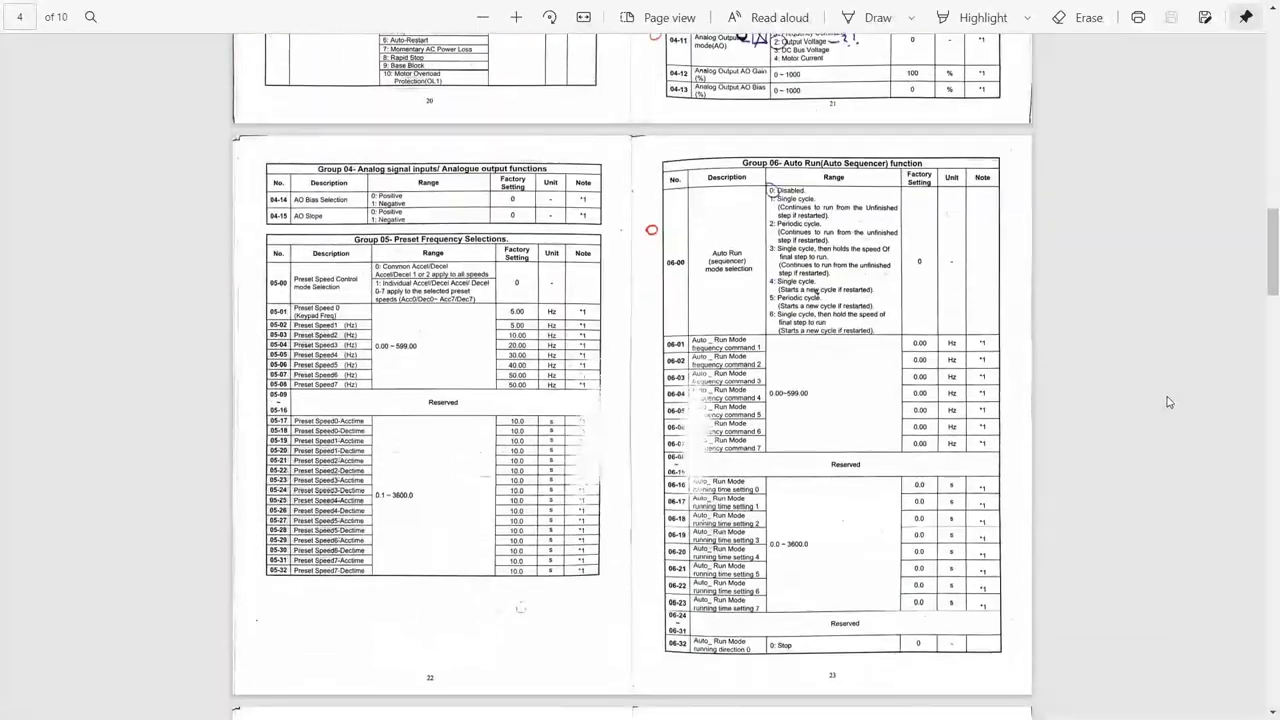
scroll(1166, 400, down, 7)
scroll(1166, 401, down, 12)
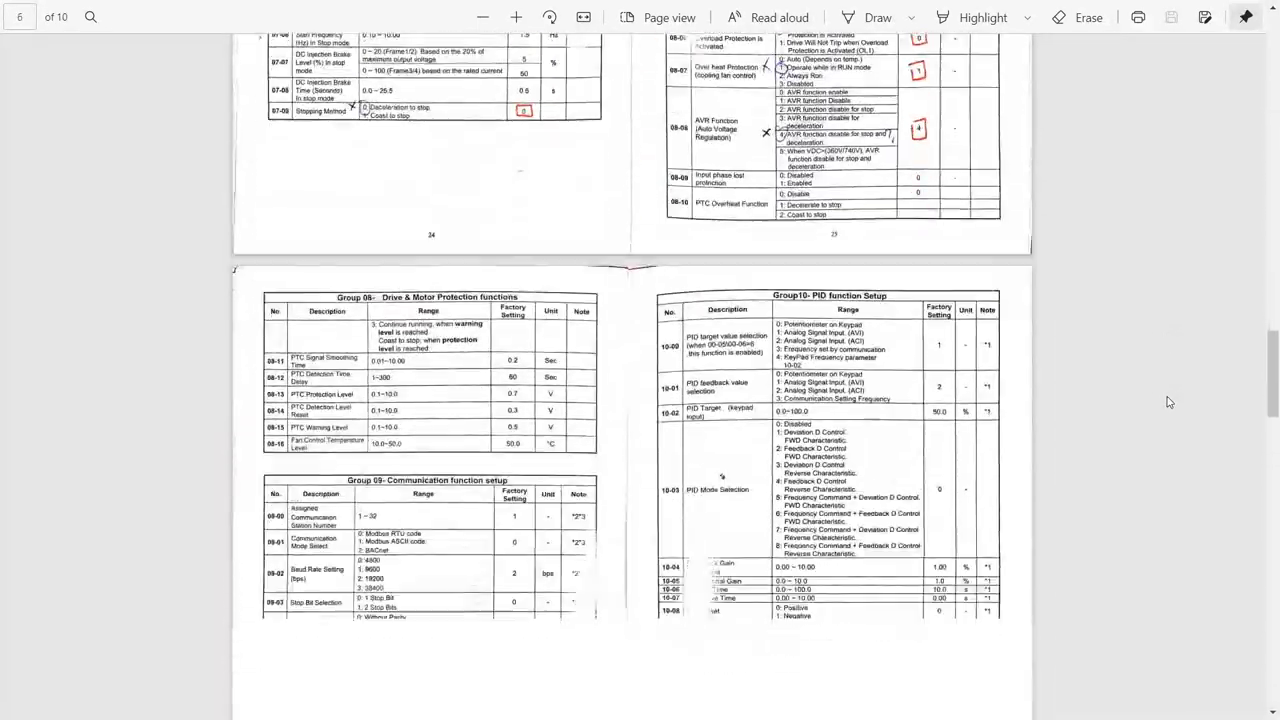
scroll(1166, 401, down, 12)
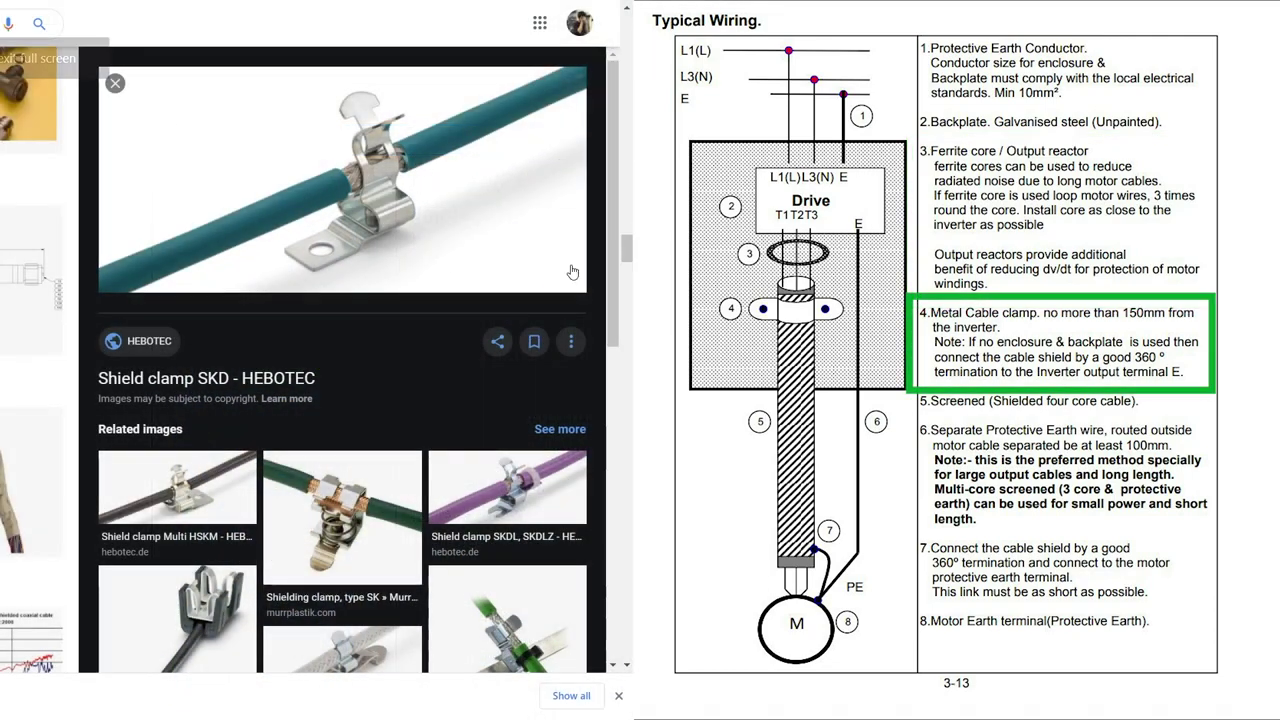
Step: Look over the motor, IndiaMART and Phoenix Contact SK shield clamp image results
scroll(519, 310, down, 5)
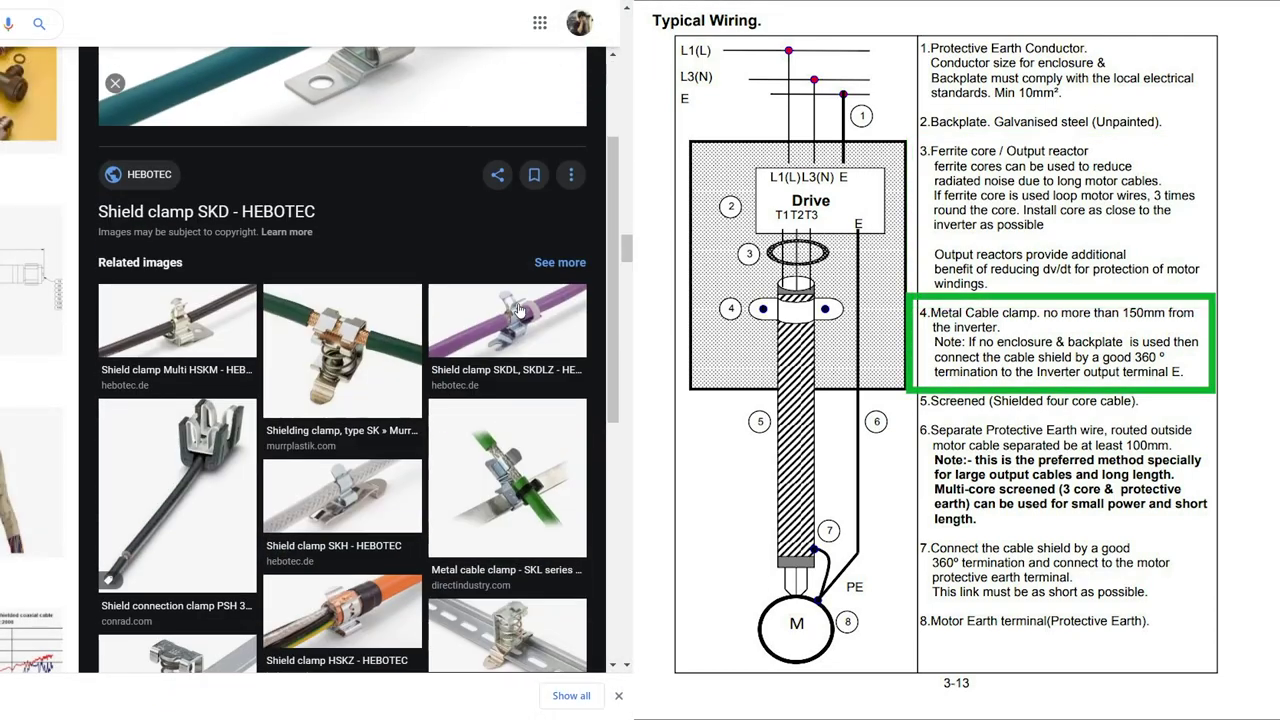
scroll(519, 310, down, 3)
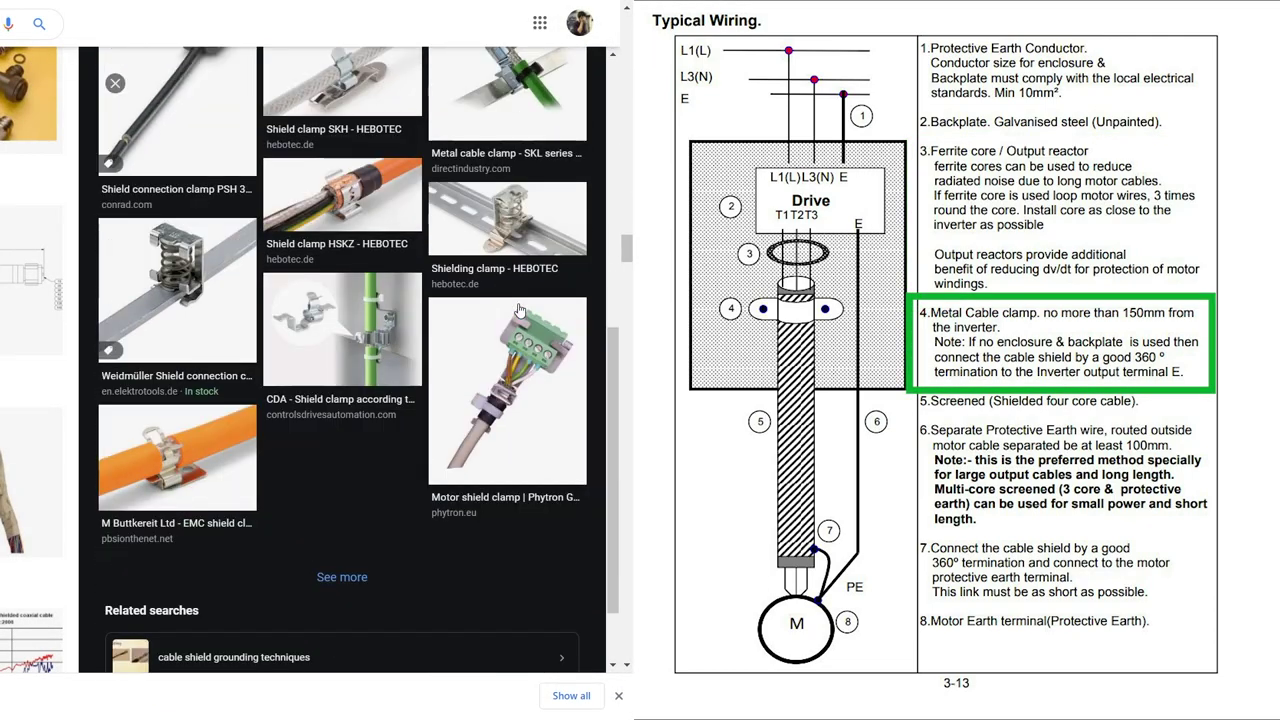
click(505, 388)
scroll(505, 370, down, 5)
click(505, 358)
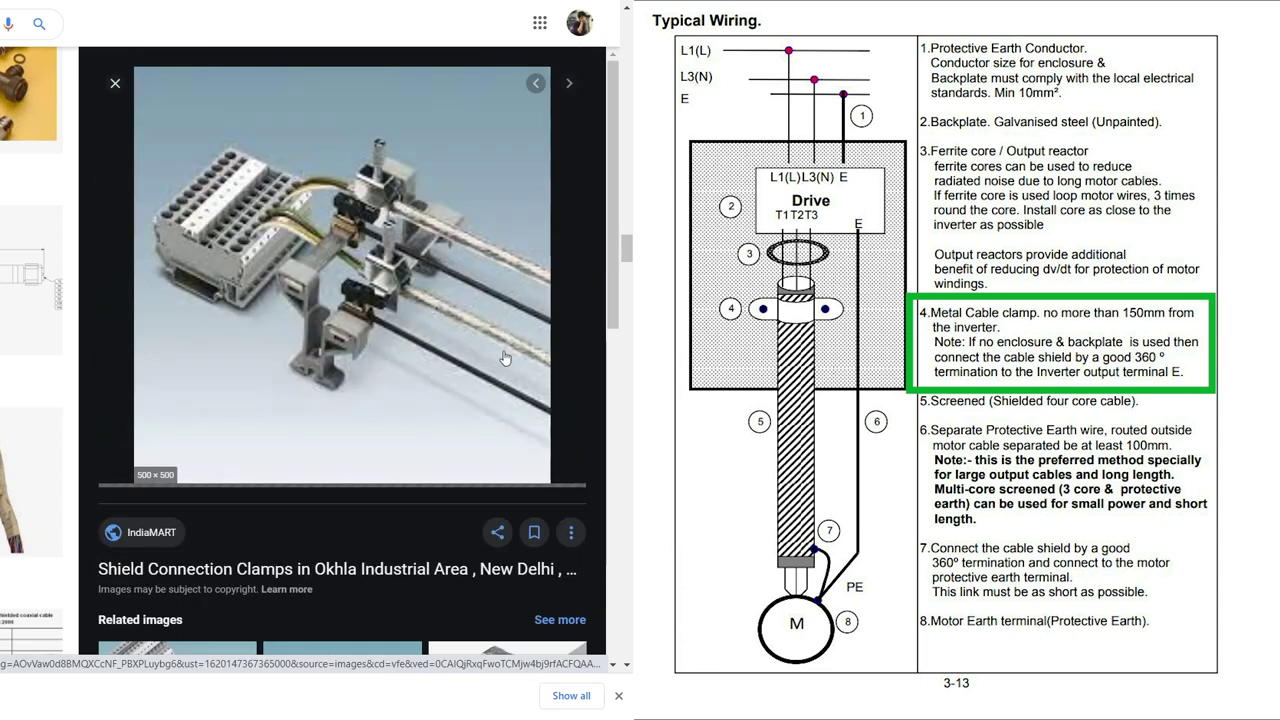
scroll(447, 370, down, 4)
click(380, 355)
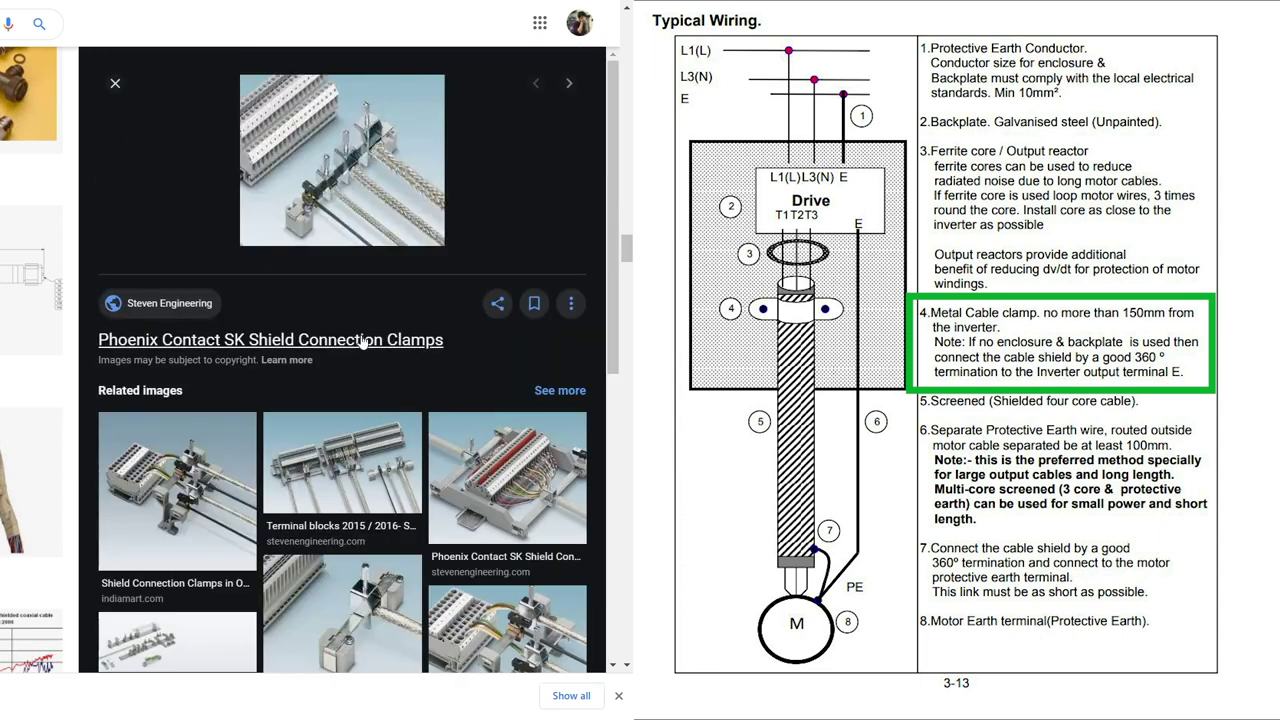
scroll(362, 345, down, 6)
Step: Apply the RS control cable filters and scroll the 65 matching screened cables
key(ctrl+Tab)
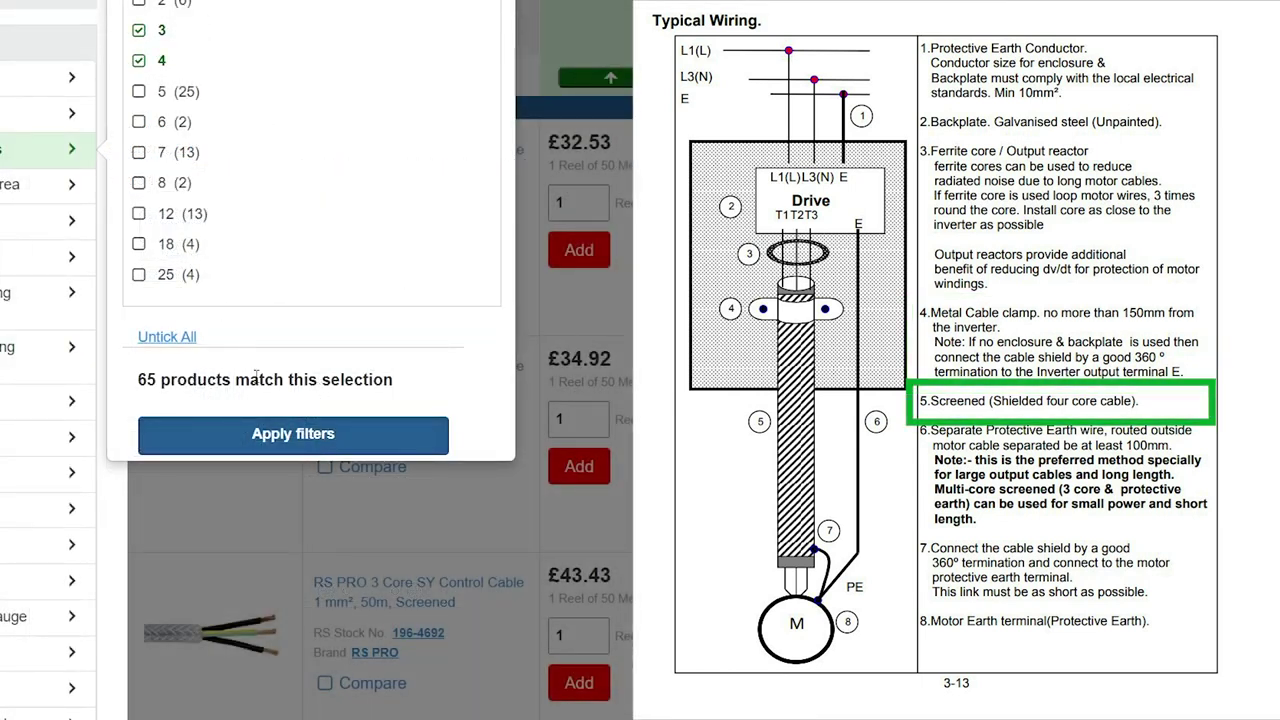
click(275, 435)
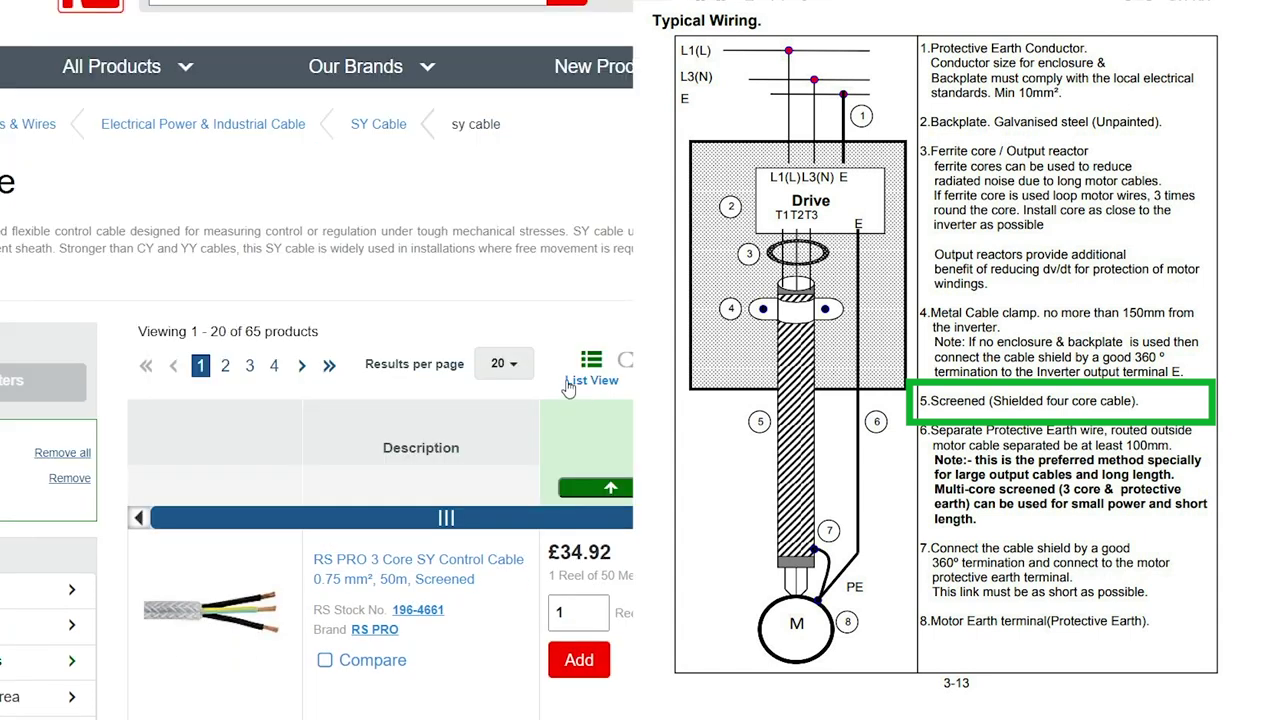
scroll(568, 388, down, 4)
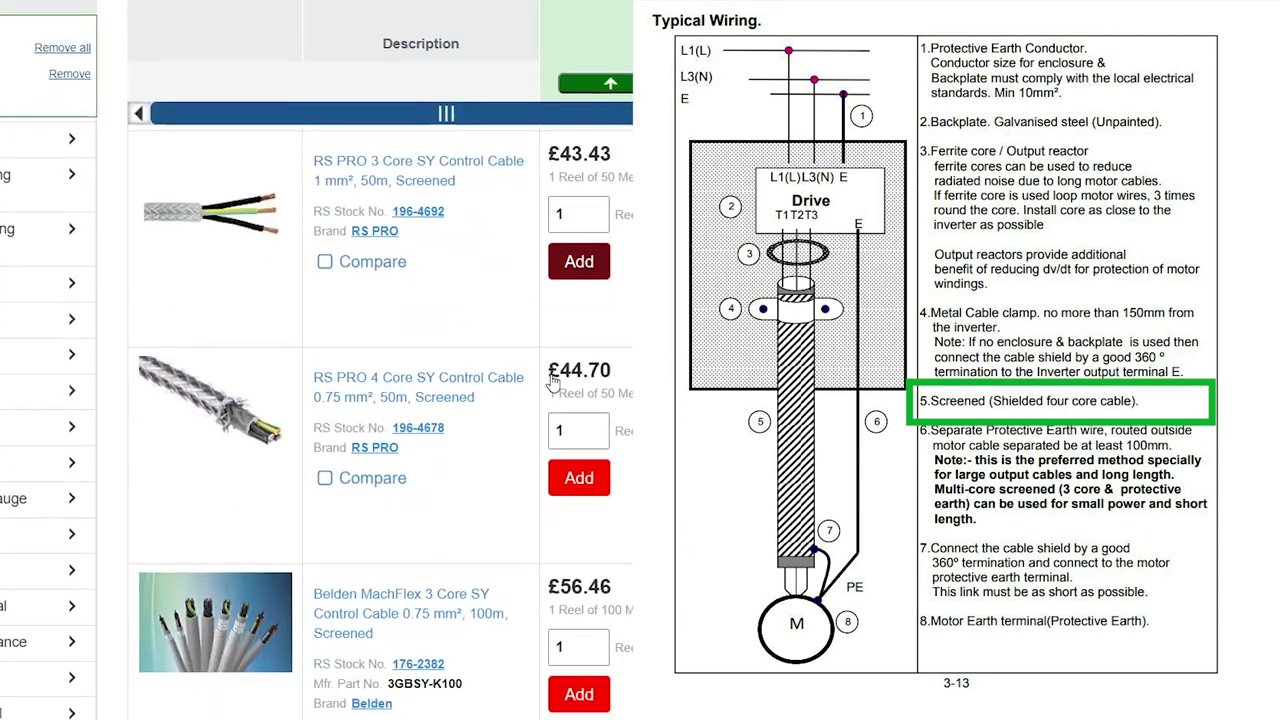
scroll(553, 380, down, 6)
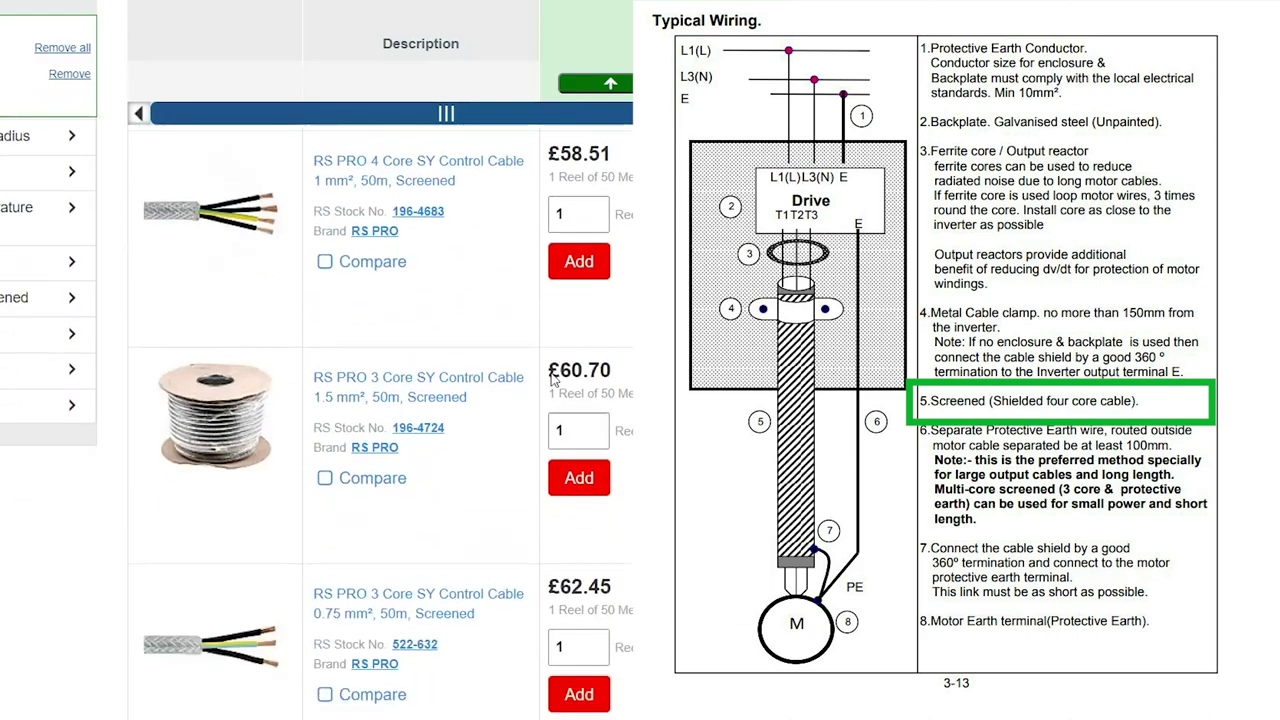
scroll(553, 380, down, 4)
scroll(553, 380, down, 9)
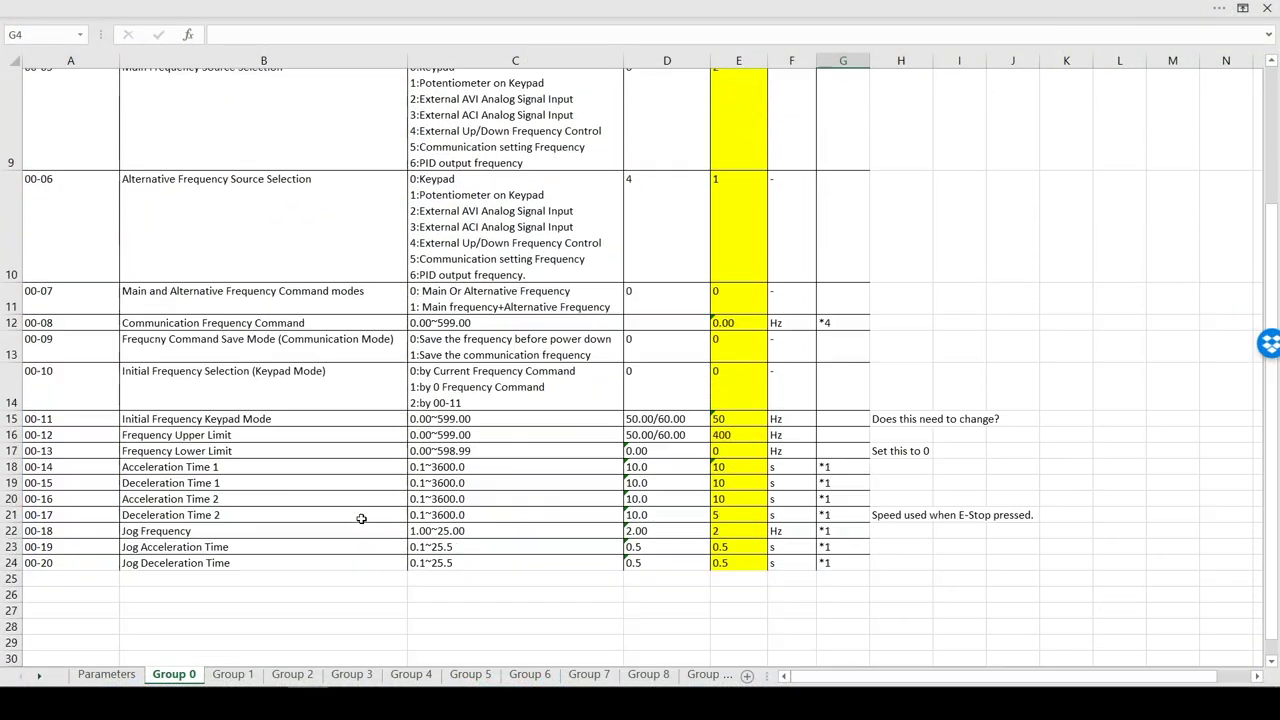
scroll(361, 518, down, 1)
Step: Flip through the Group 1 to Group 4 parameter sheets
scroll(361, 518, up, 4)
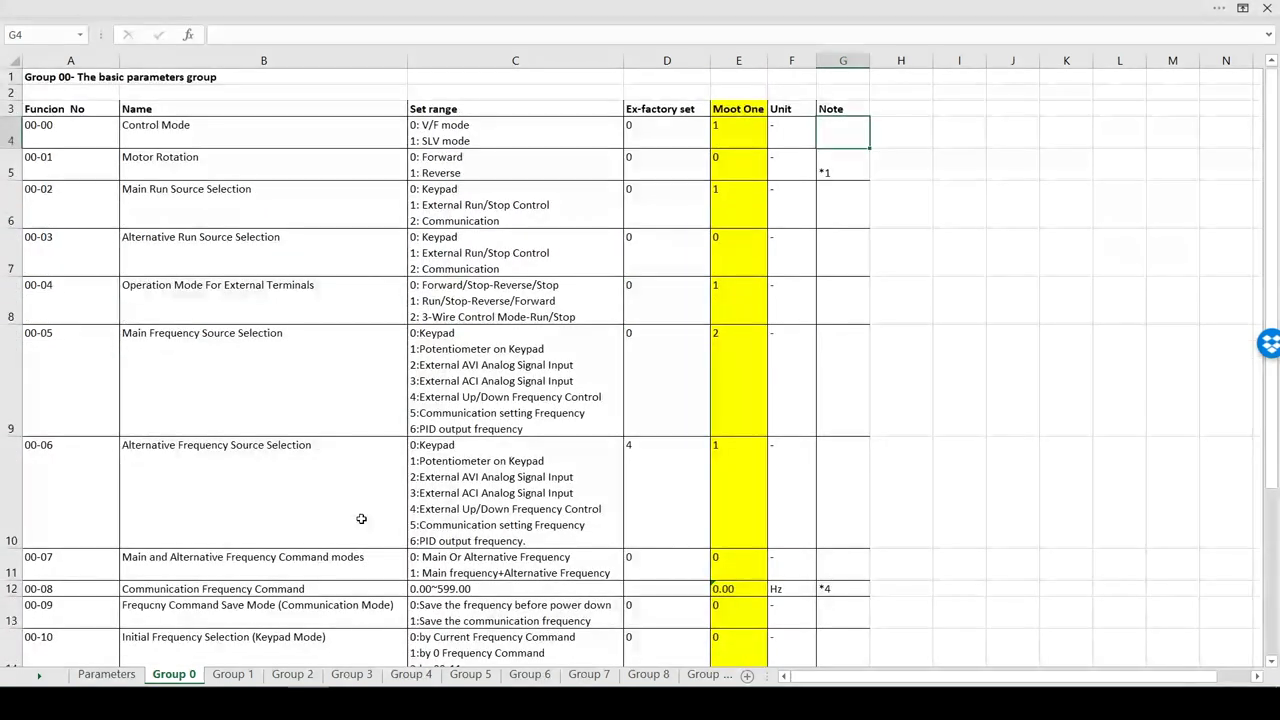
click(232, 676)
click(293, 676)
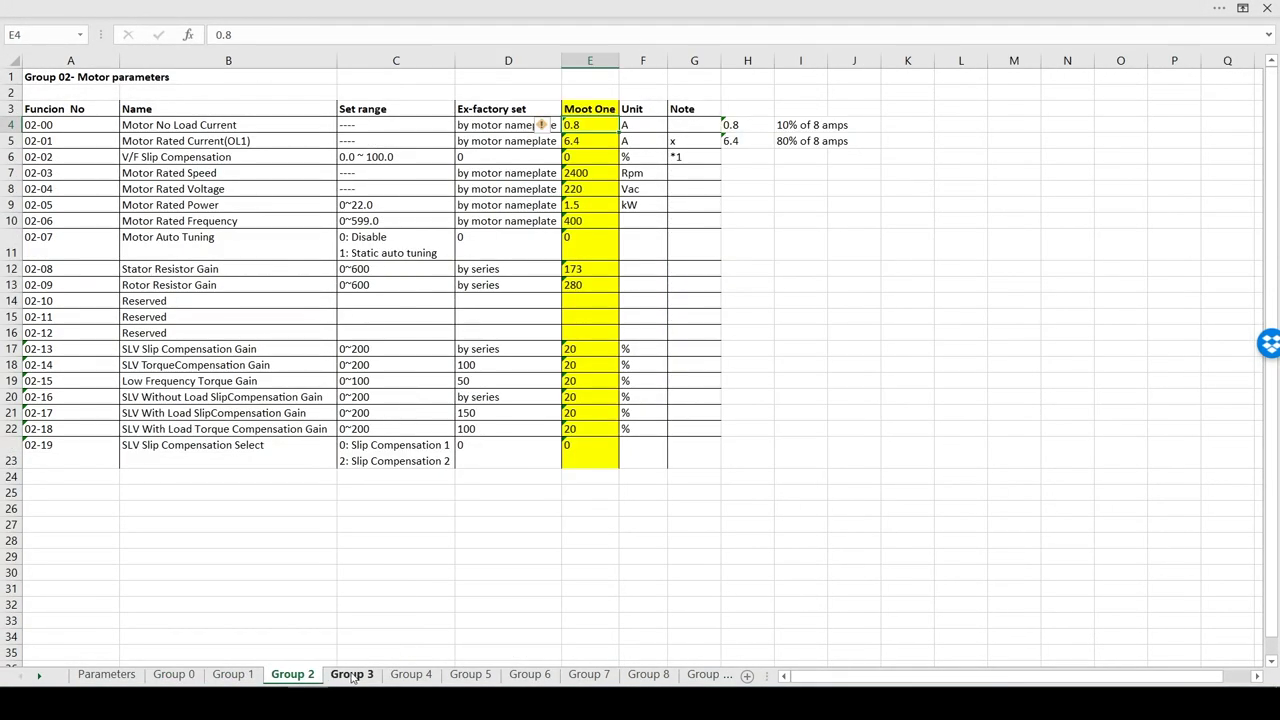
click(352, 676)
click(411, 676)
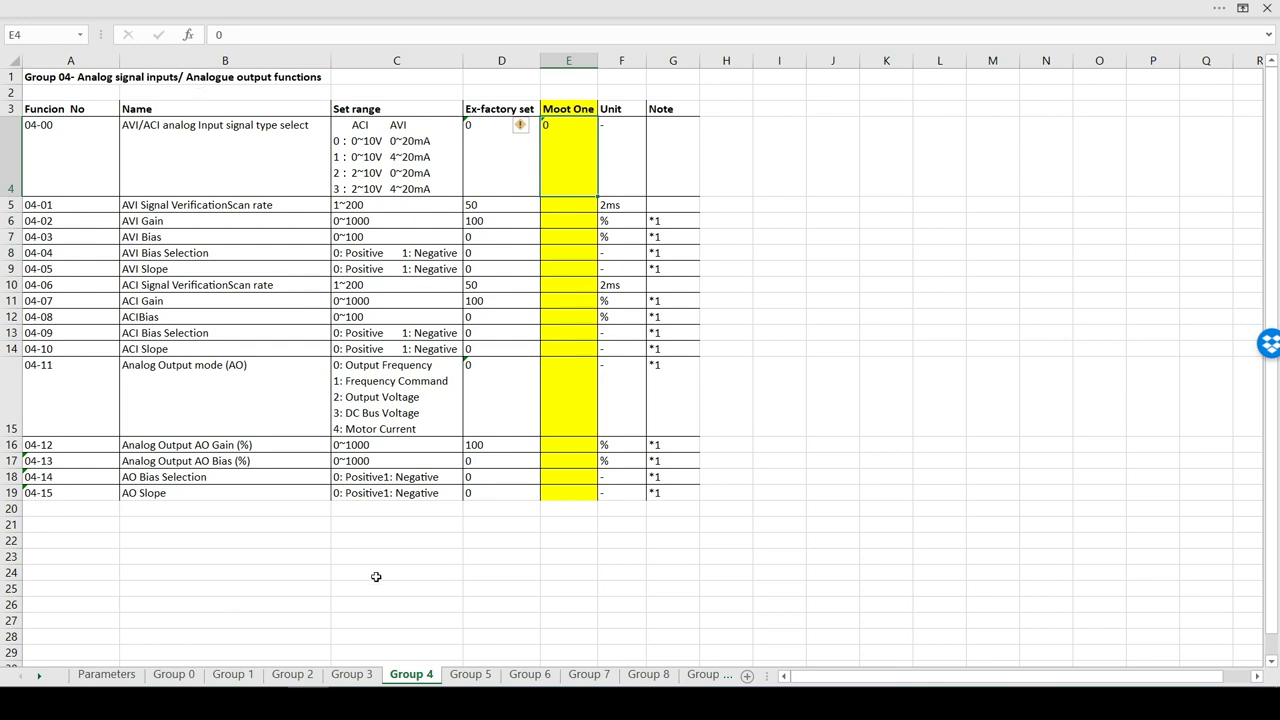
Step: Check the Group 3 S1–S5 terminal settings (S4 = 14, S5 = 17), then return to Group 2
click(351, 674)
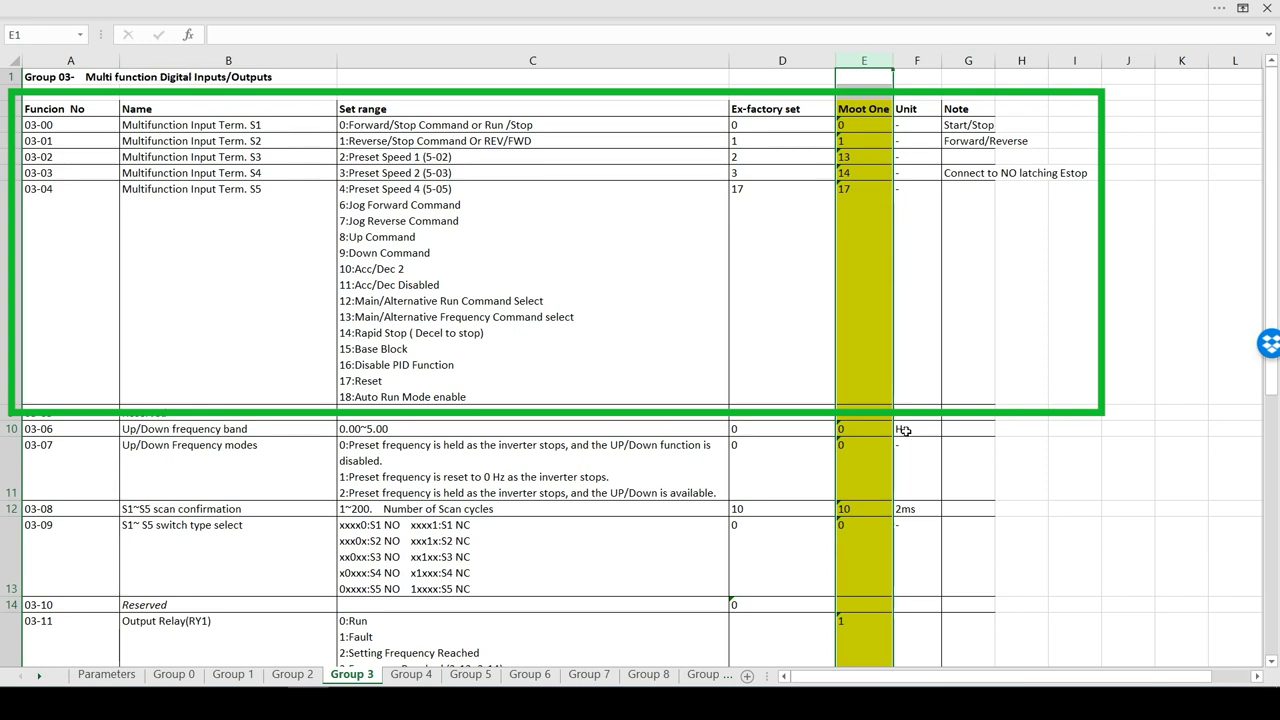
click(859, 125)
drag(860, 126, 866, 308)
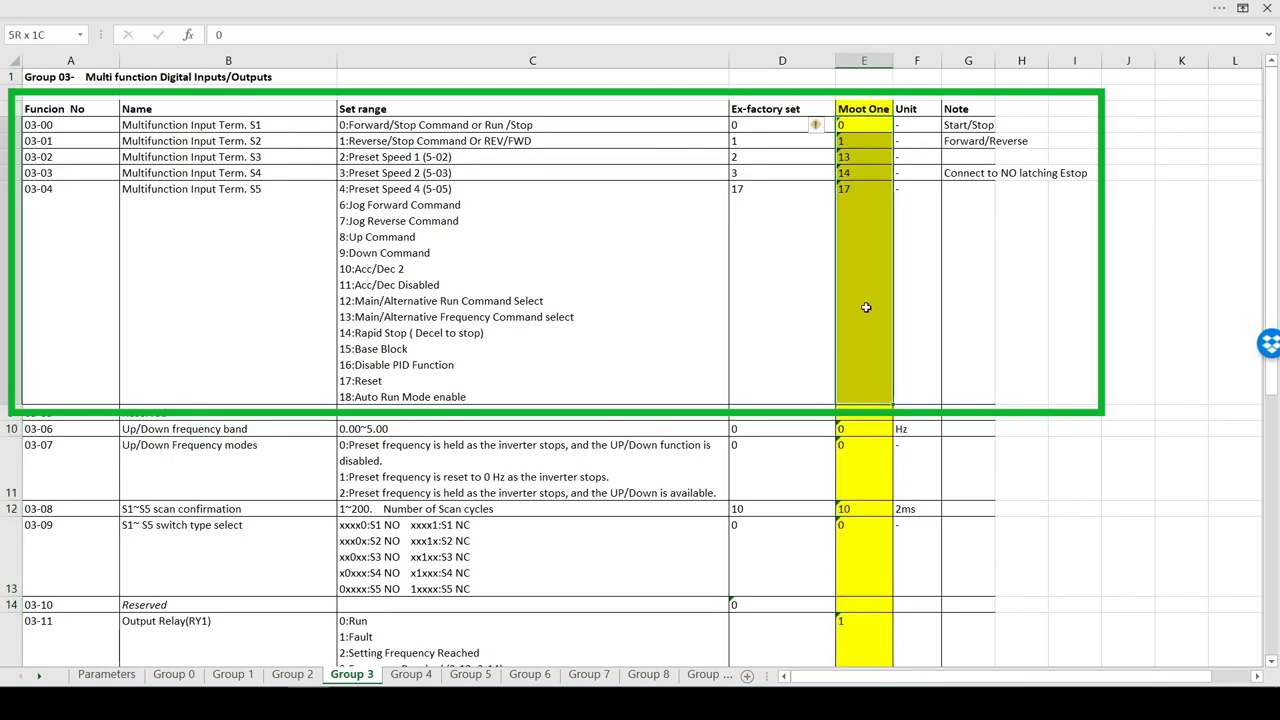
click(872, 229)
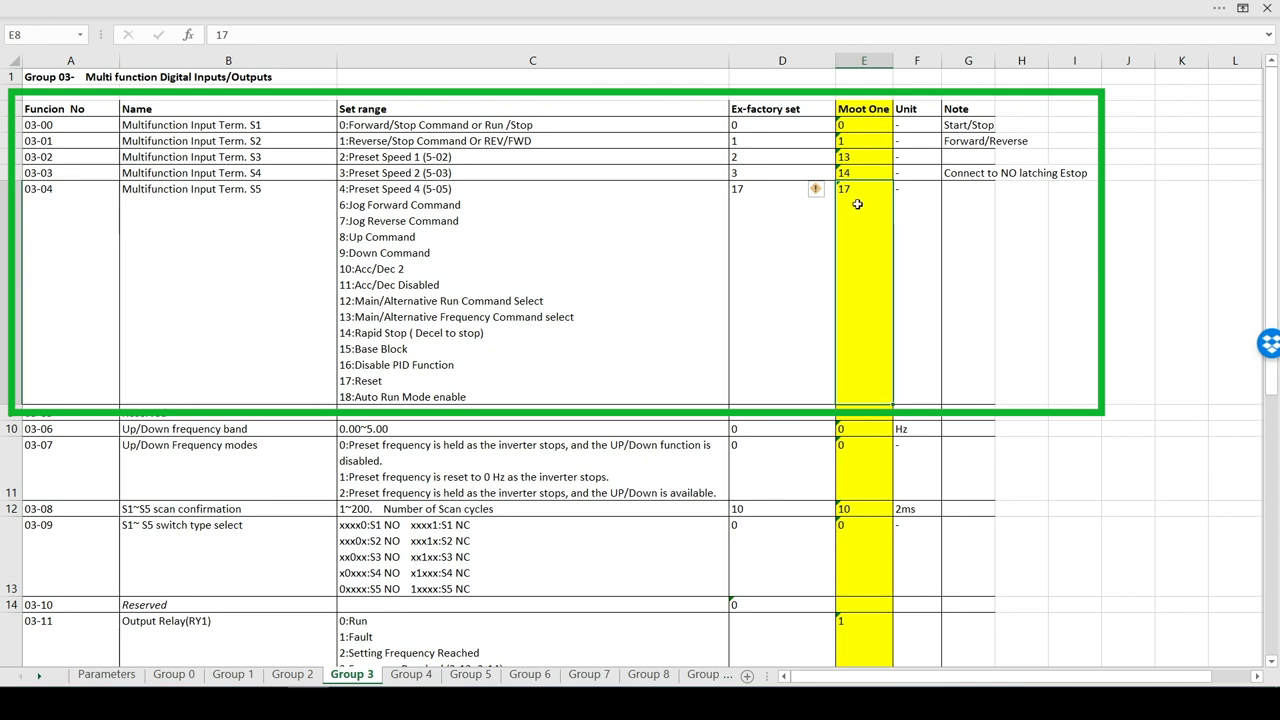
click(859, 172)
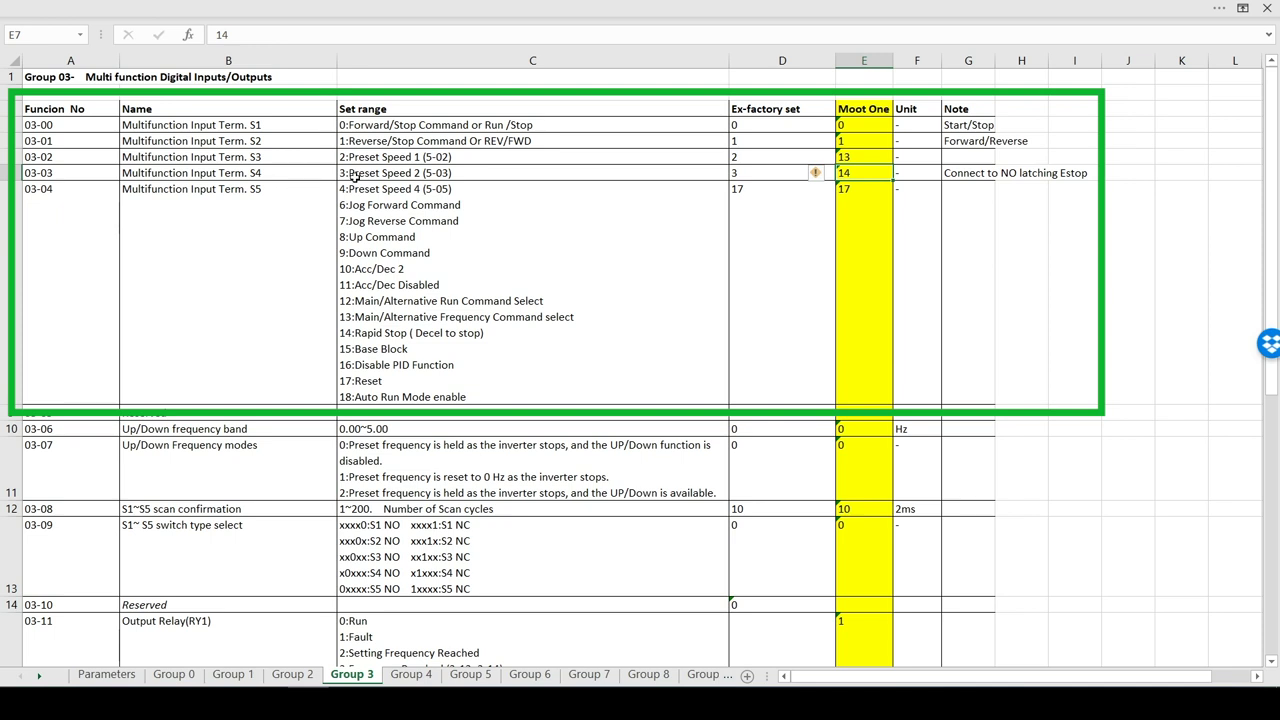
key(ctrl+Page_Up)
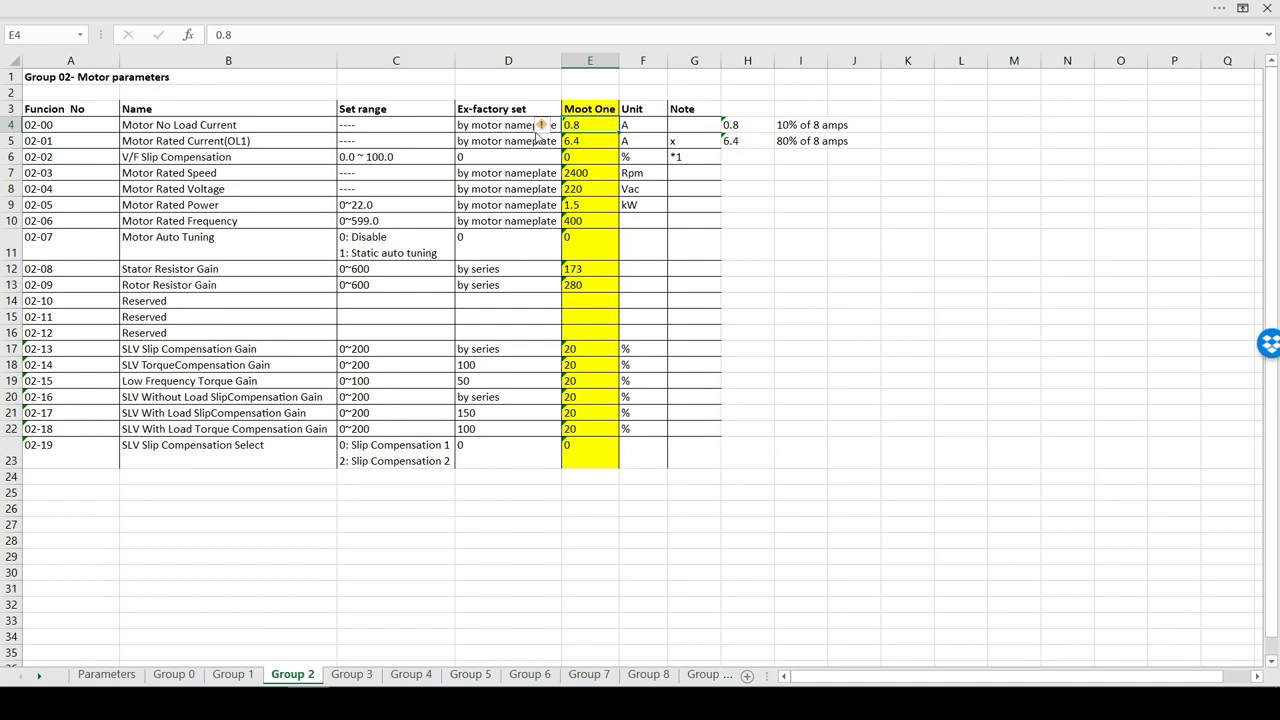
drag(455, 125, 724, 140)
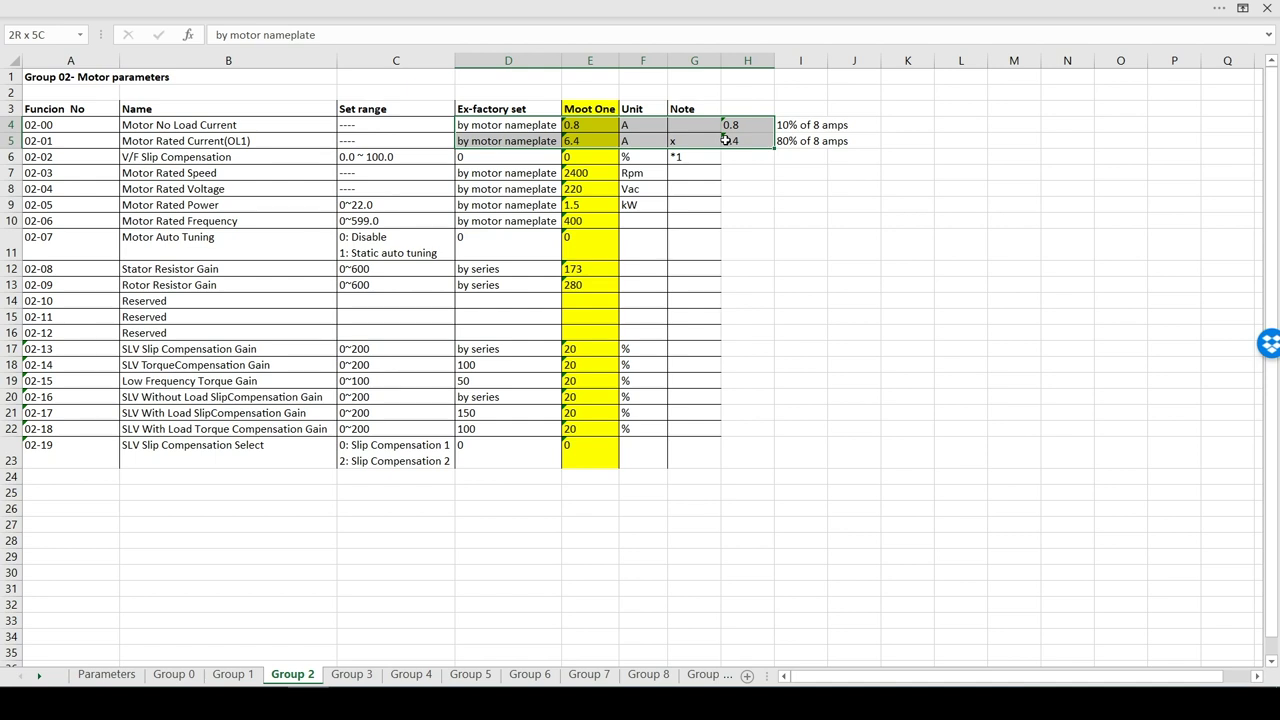
click(747, 139)
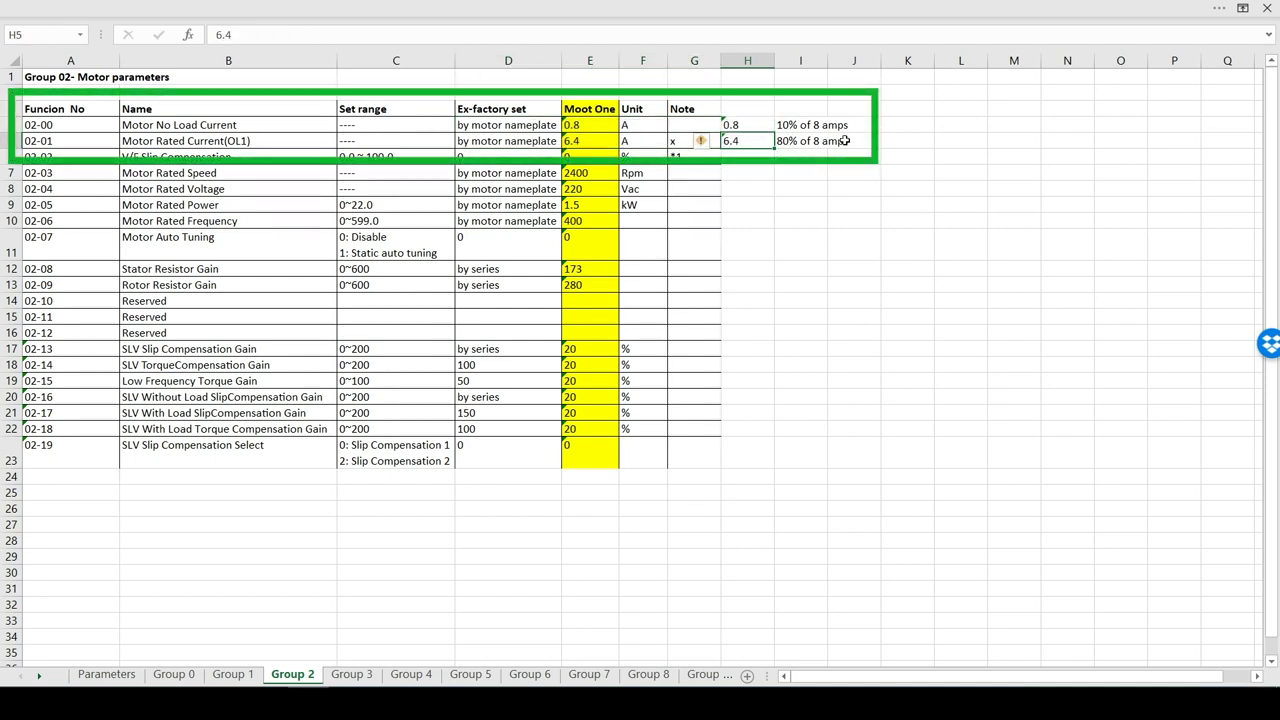
click(153, 141)
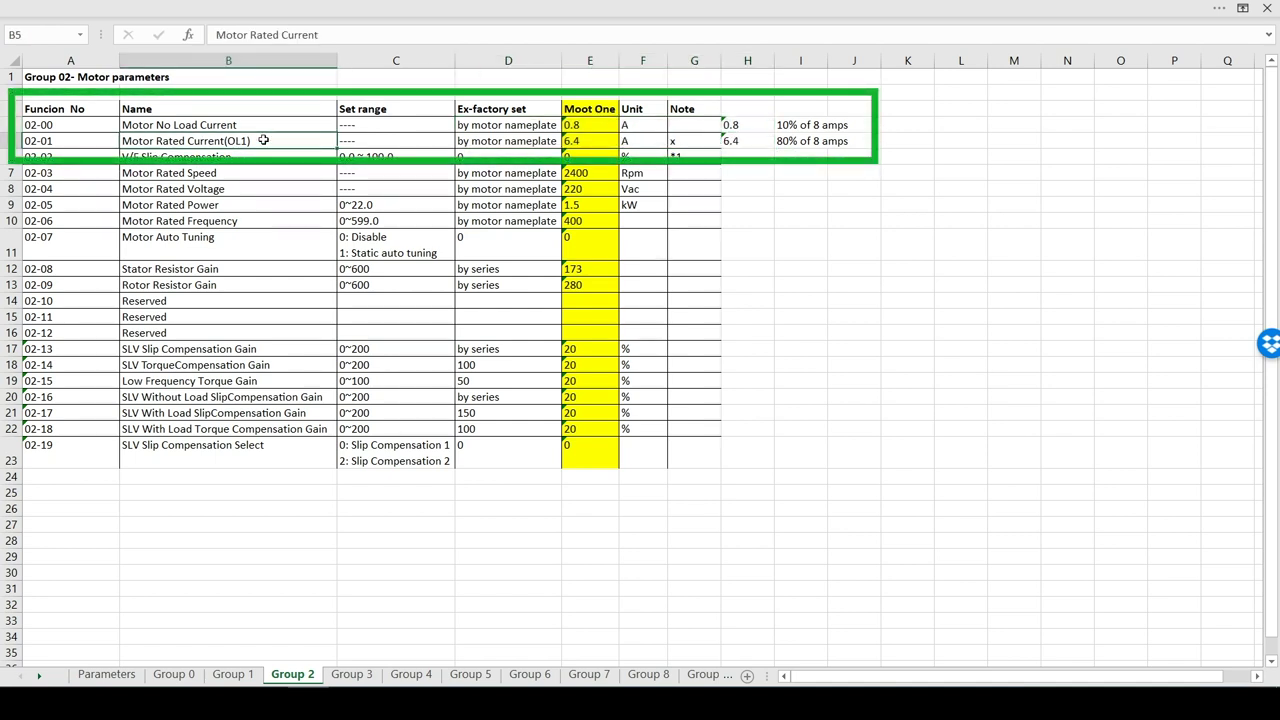
drag(227, 141, 816, 140)
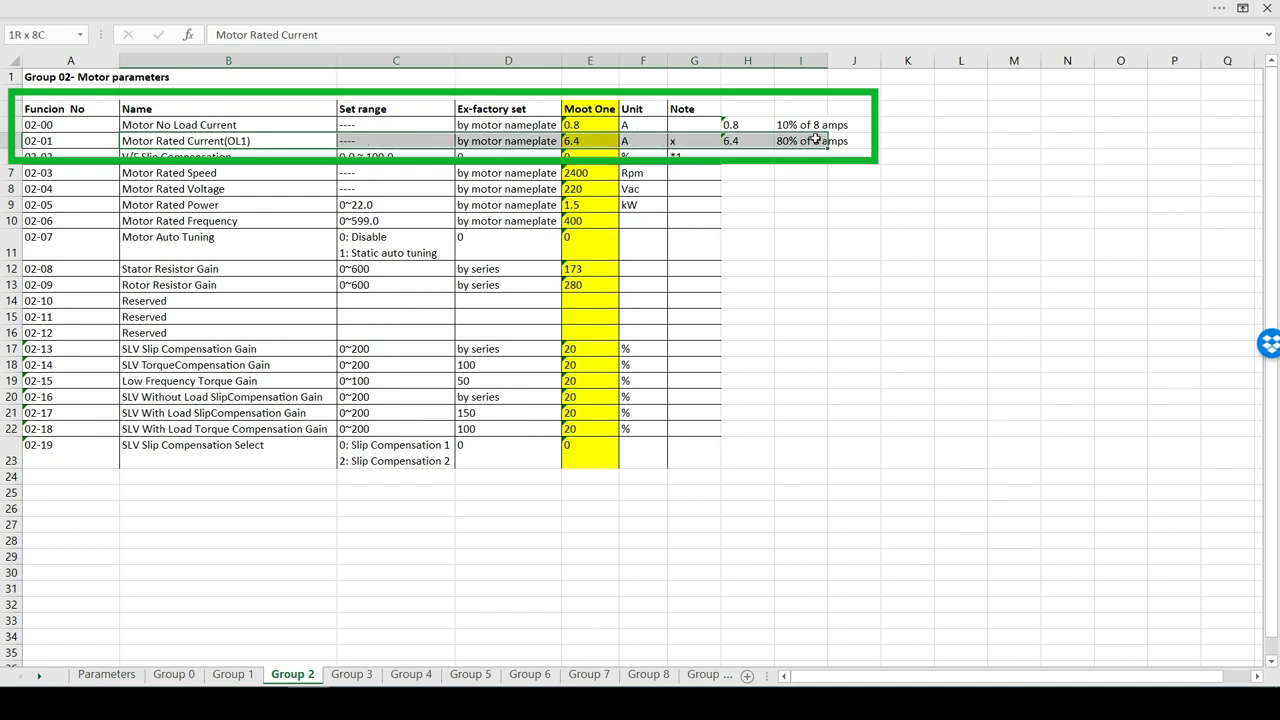
click(829, 148)
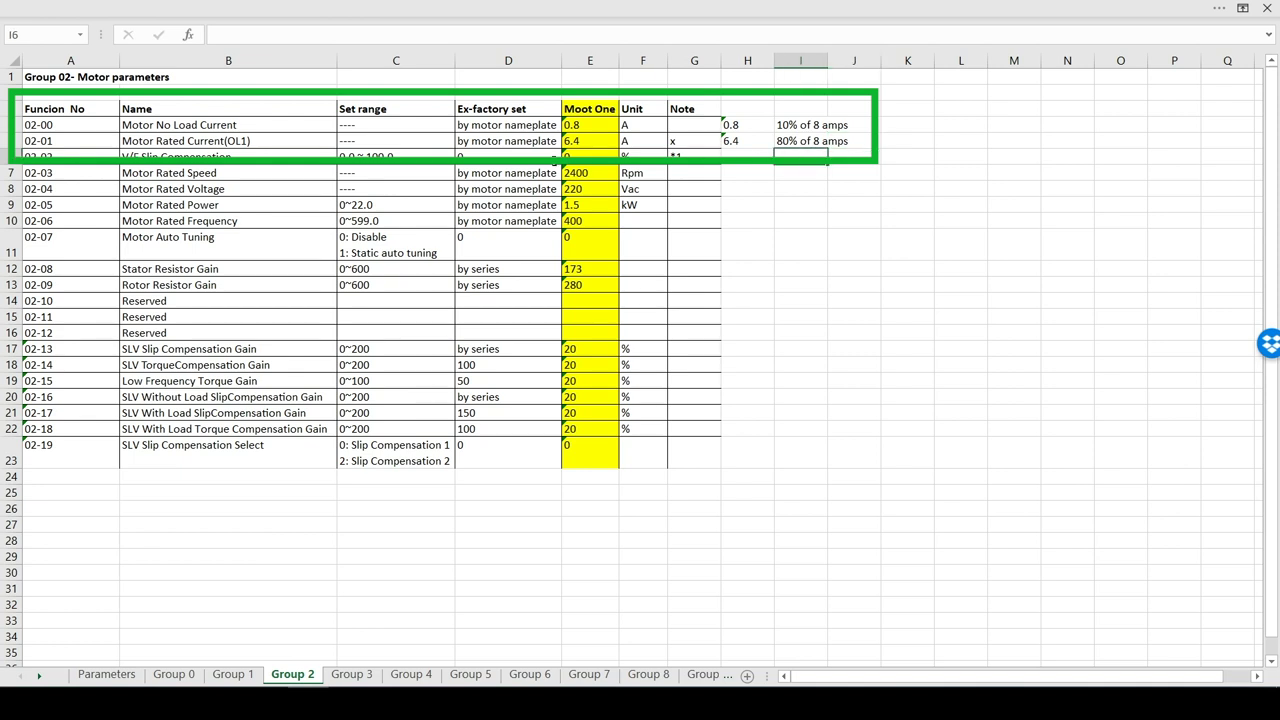
click(736, 146)
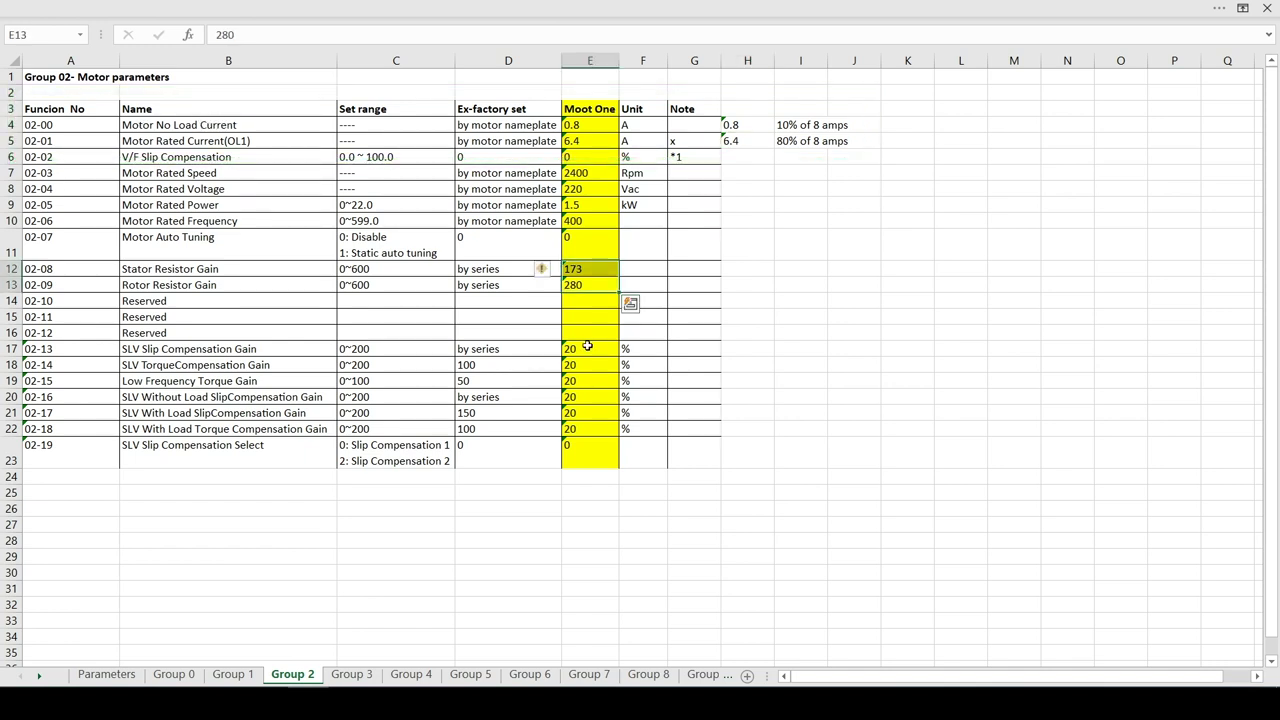
drag(587, 346, 580, 430)
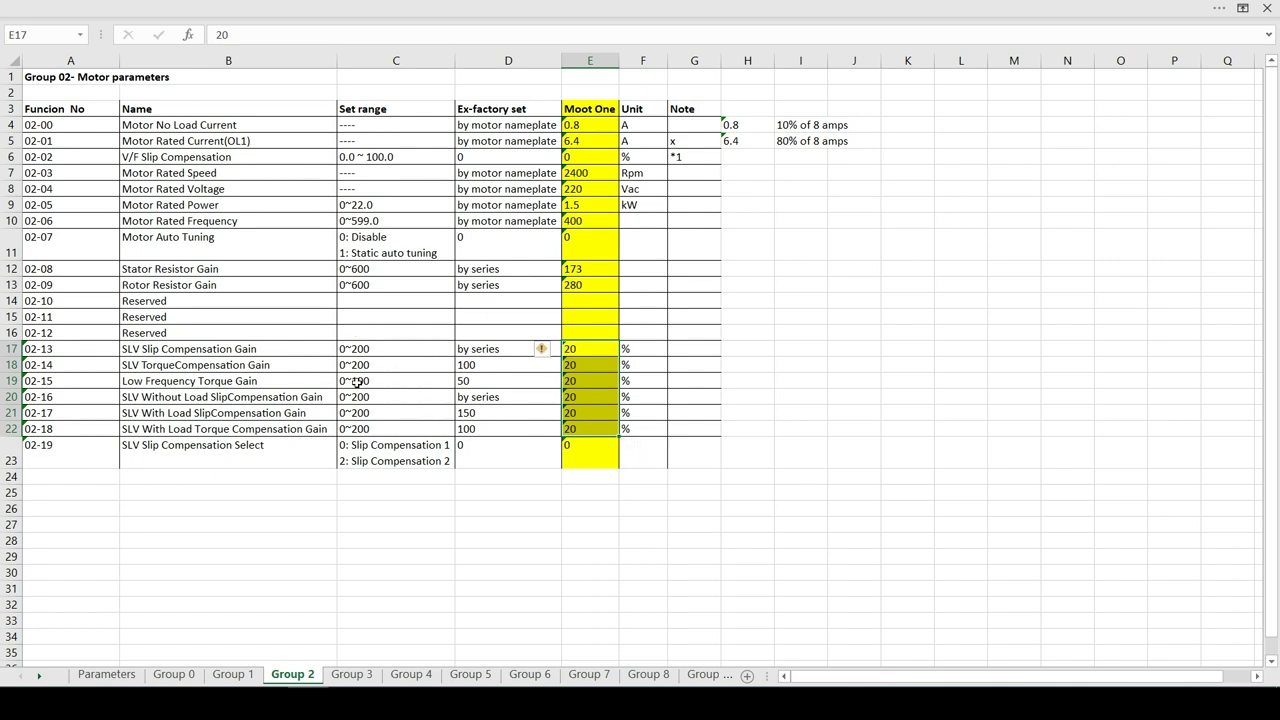
Step: Review the Group 3 rows, including the 03-09 switch type options, then open the Group 4 analog sheet
click(349, 673)
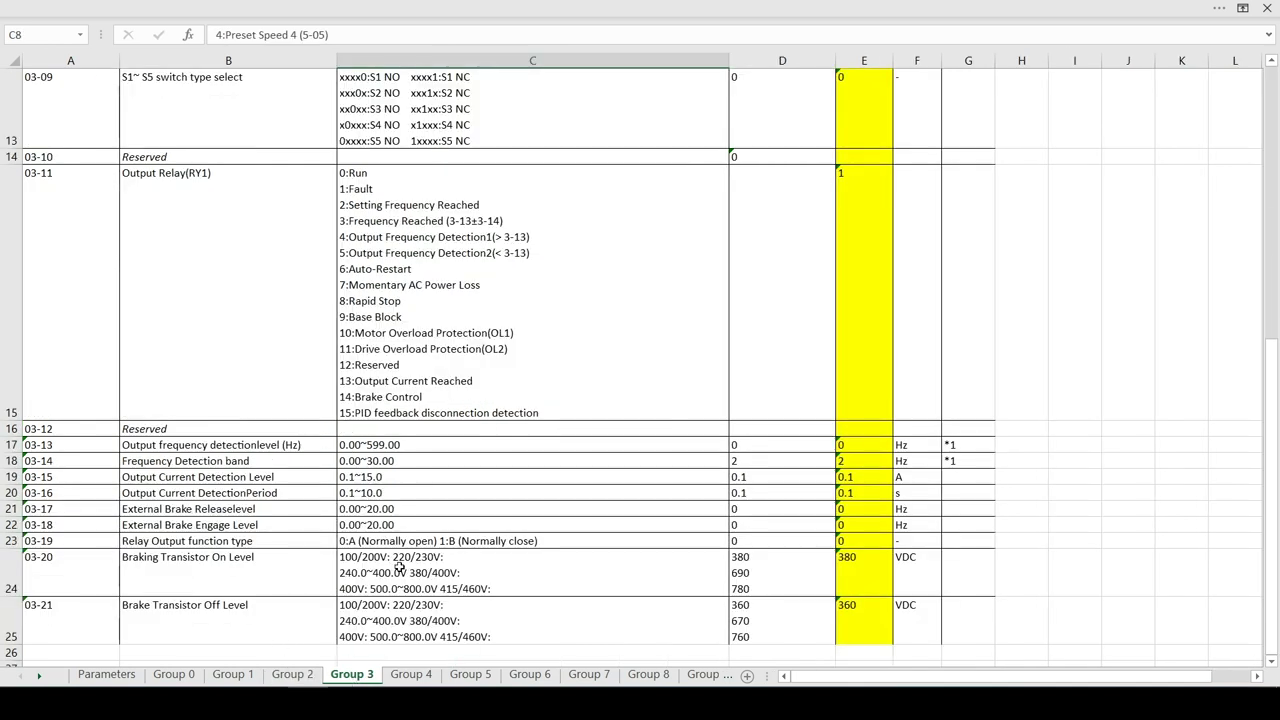
scroll(429, 178, up, 1)
click(429, 178)
scroll(422, 204, up, 1)
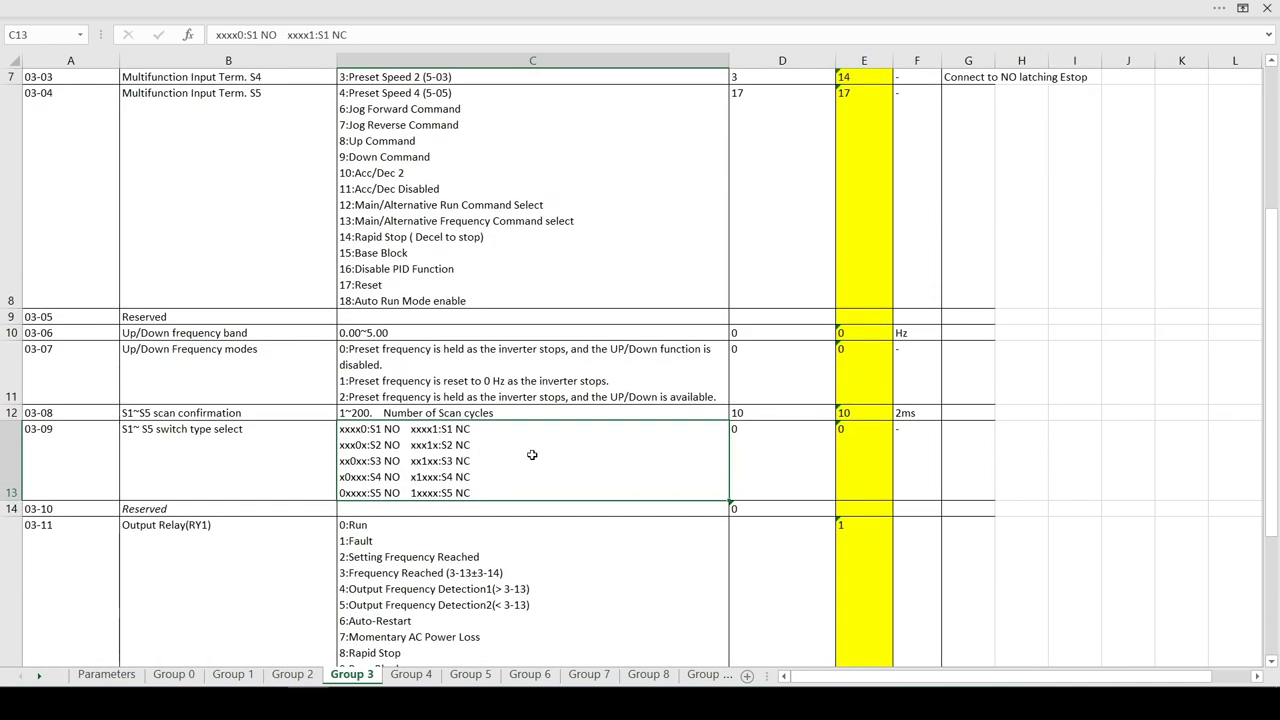
scroll(467, 287, down, 1)
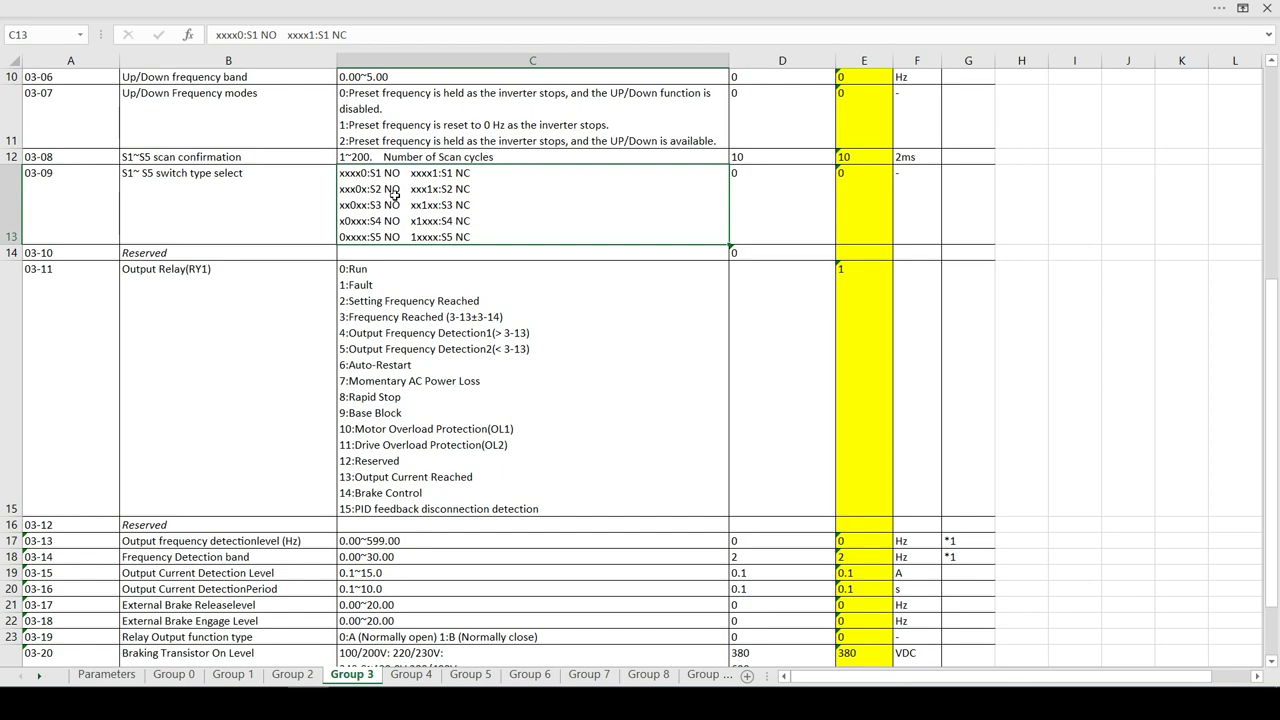
scroll(379, 248, up, 2)
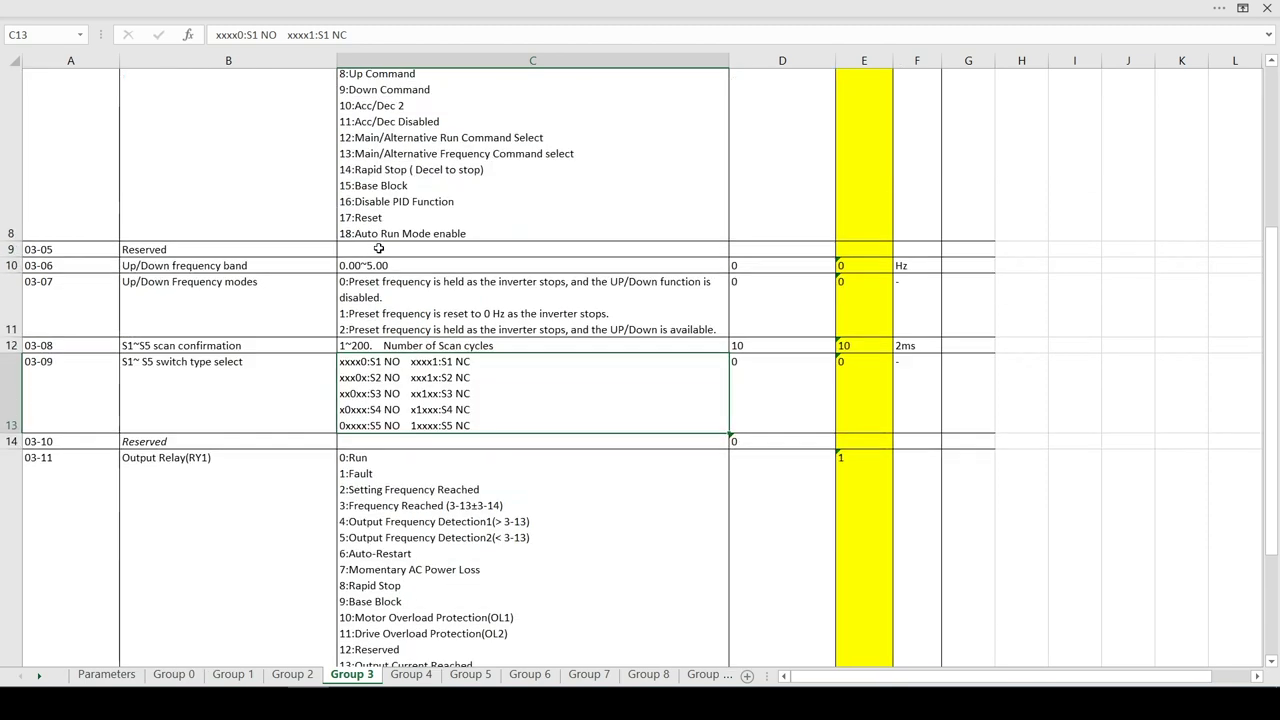
scroll(379, 248, down, 1)
scroll(379, 248, down, 1)
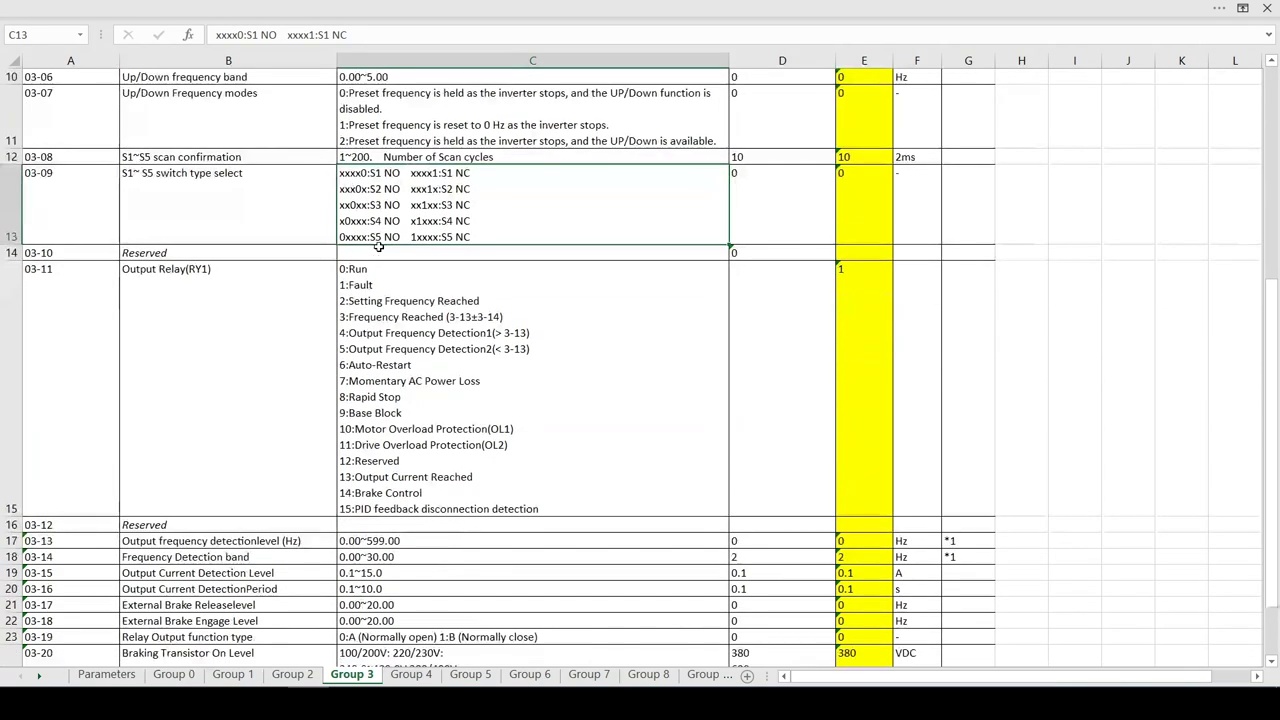
scroll(380, 246, up, 1)
click(410, 674)
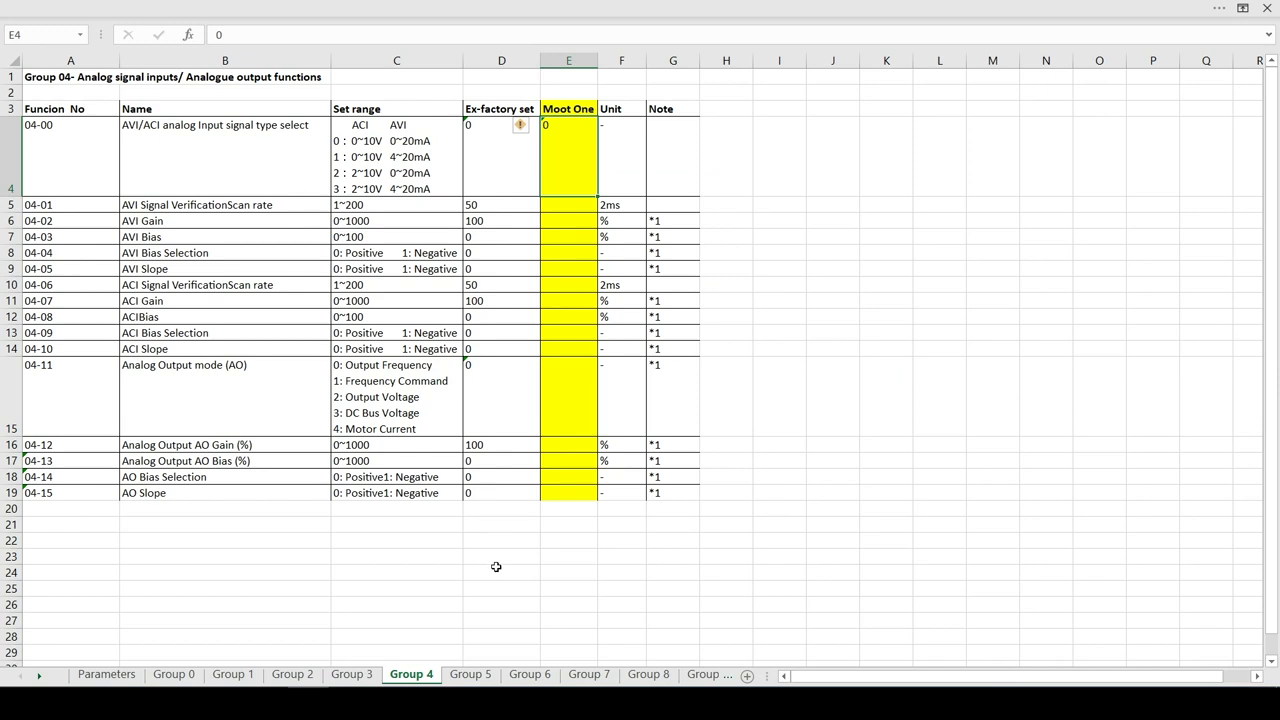
Step: Go from the Group 5 preset frequency sheet to the Group 6 Auto Run sheet and scroll it
click(484, 678)
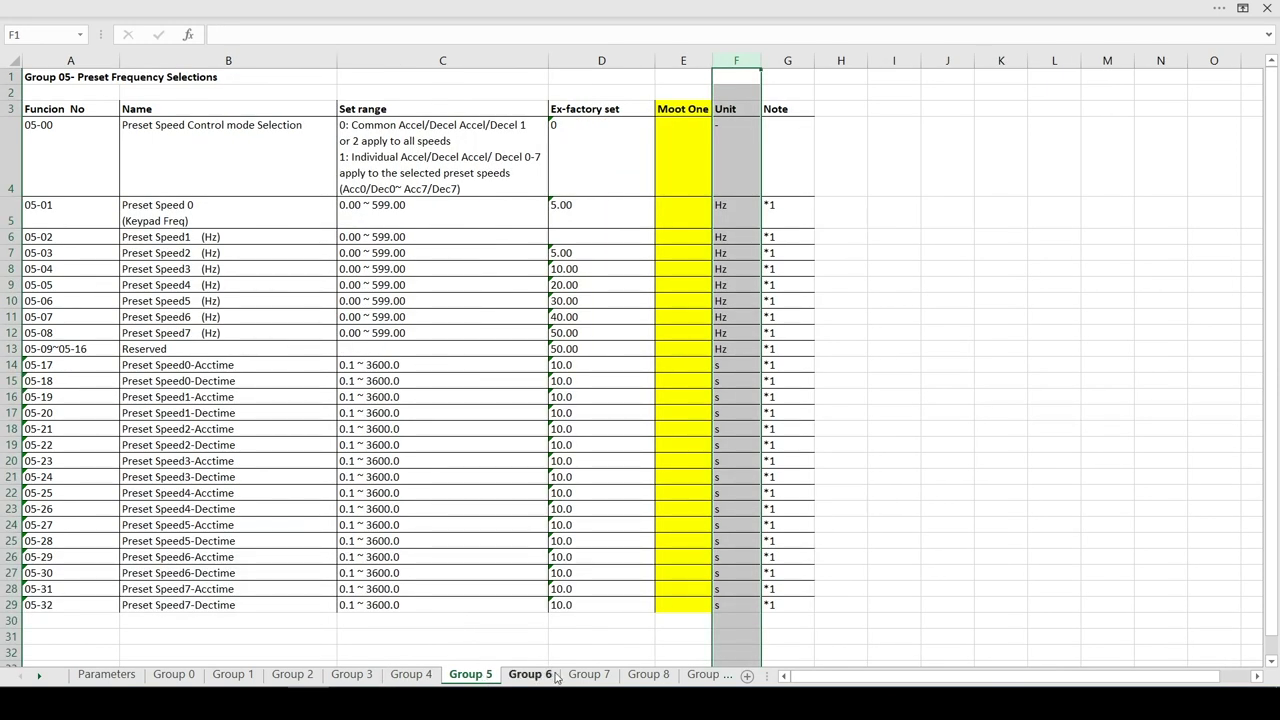
key(ctrl+Page_Down)
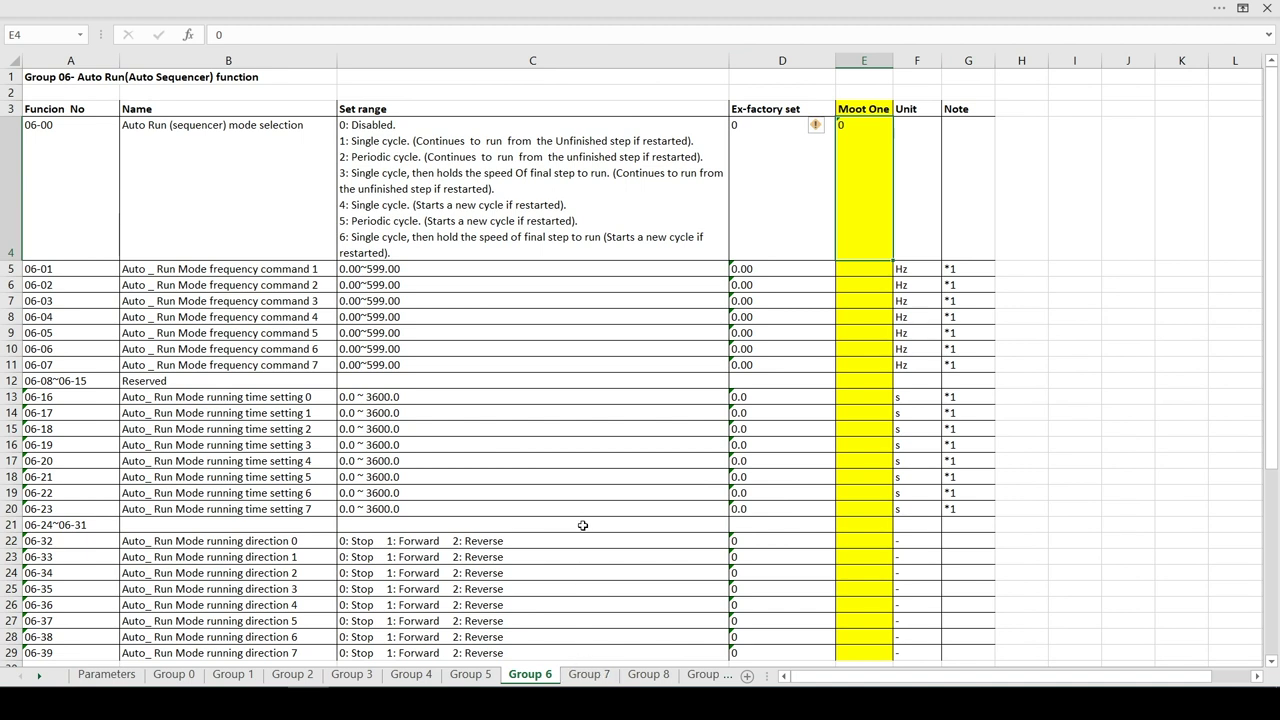
scroll(583, 525, down, 2)
scroll(600, 600, up, 2)
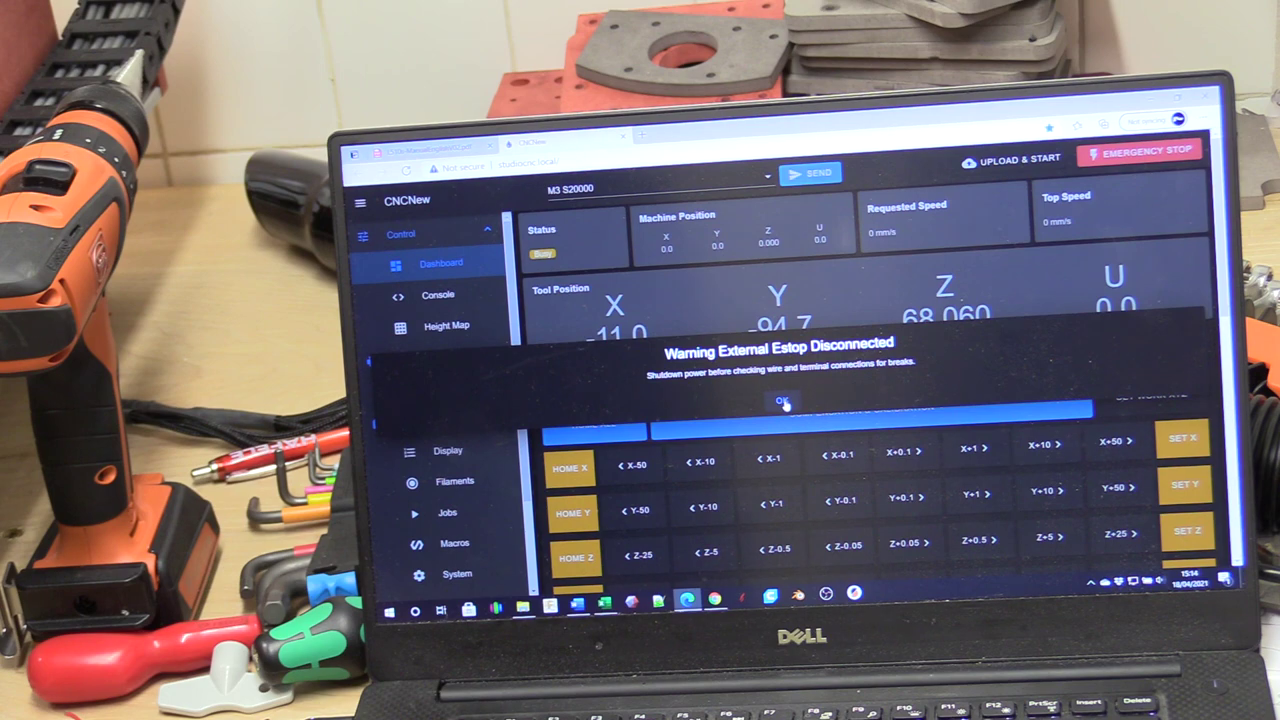
Step: Acknowledge the 'Warning External Estop Disconnected' dialog so the dashboard status reads Idle
click(784, 402)
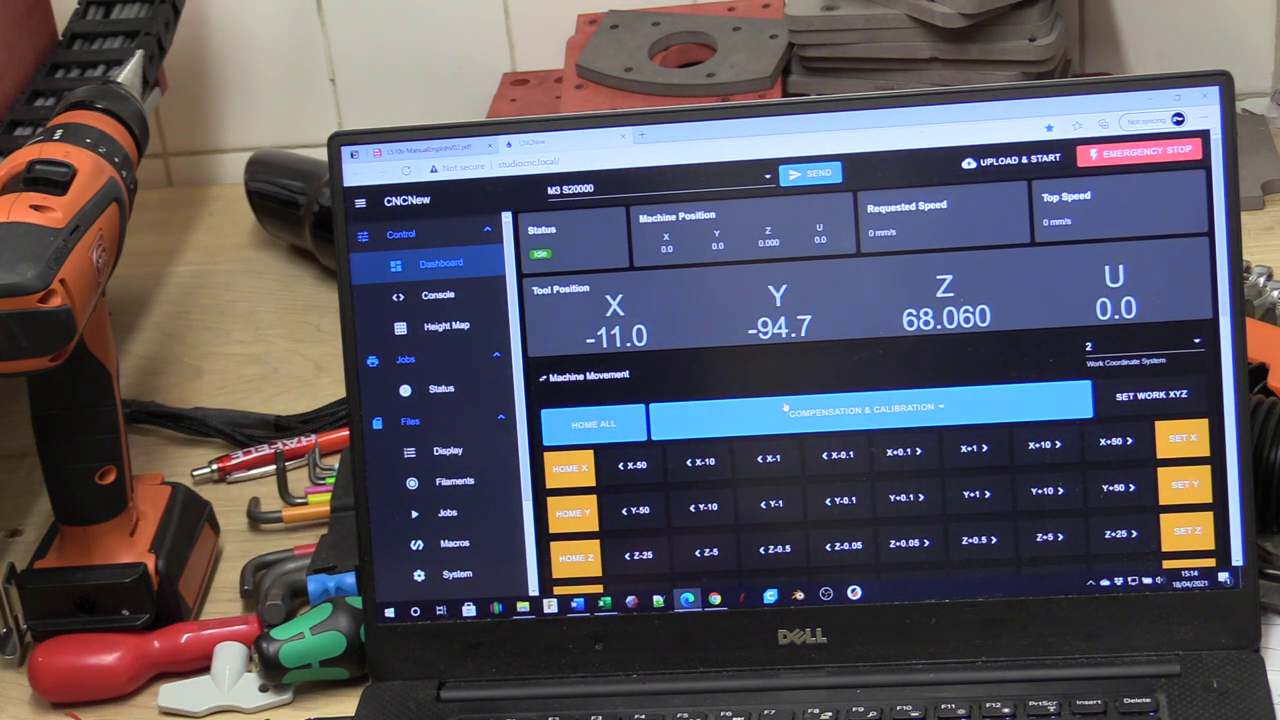